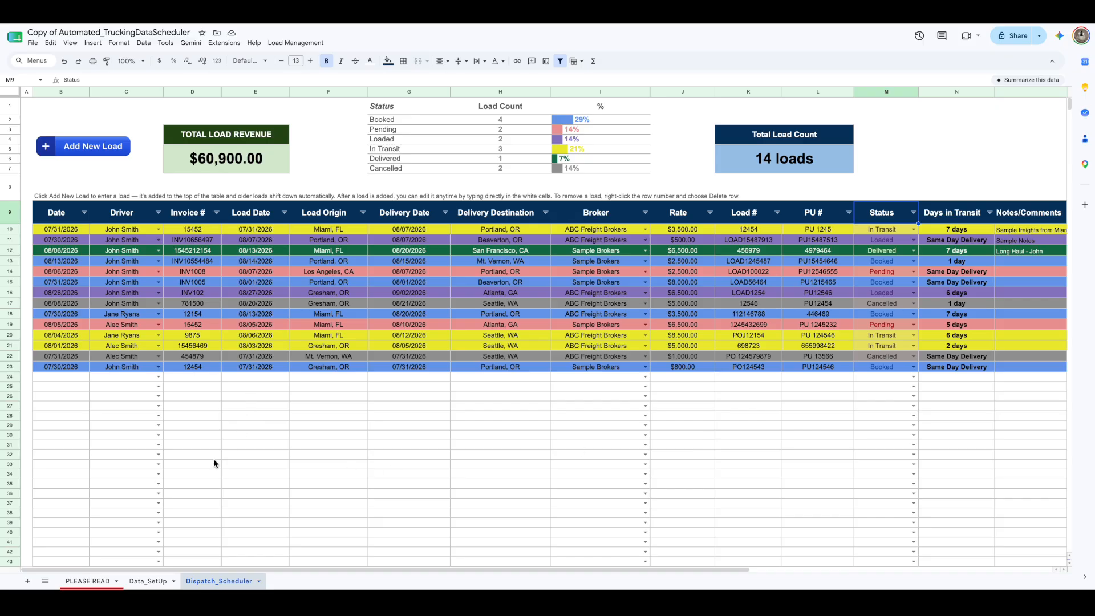
# Review the driver and broker lists on the Data_SetUp sheet and return to the Dispatch_Scheduler sheet
pyautogui.click(149, 581)
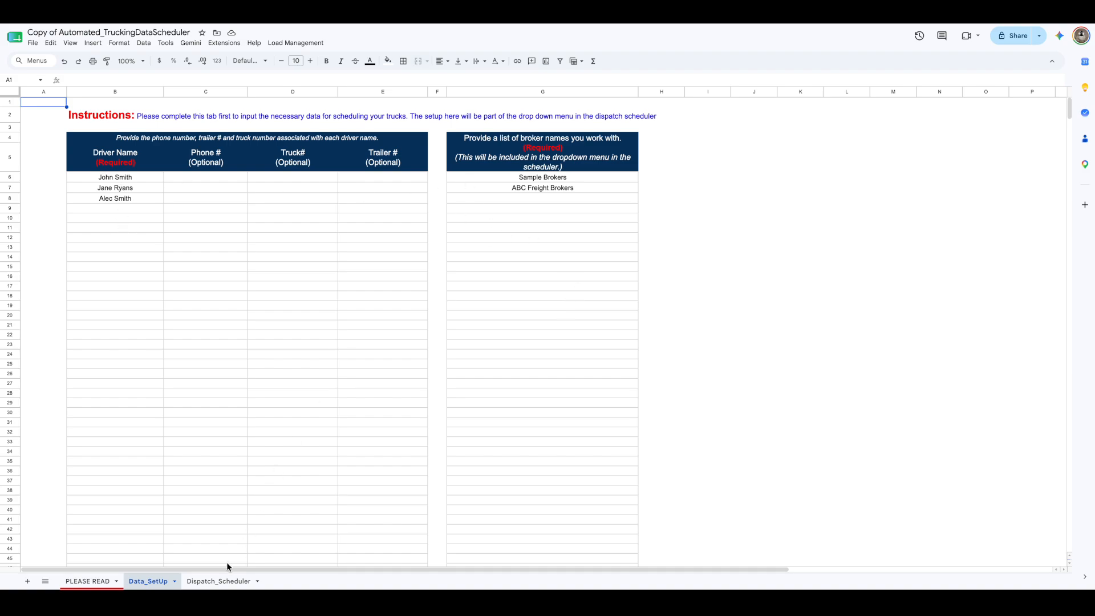
pyautogui.click(219, 582)
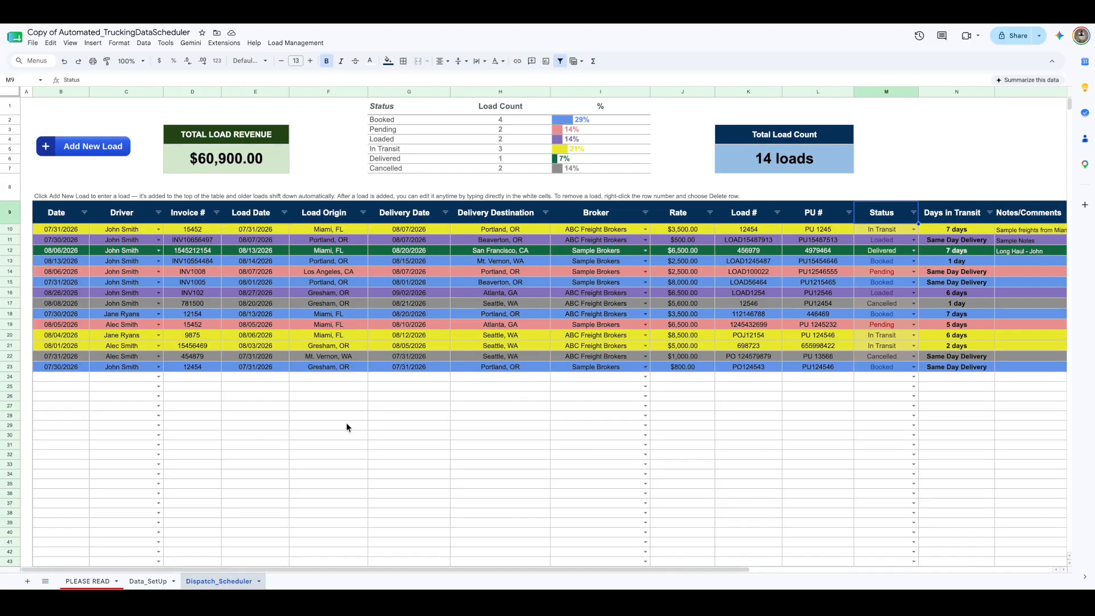
pyautogui.click(66, 383)
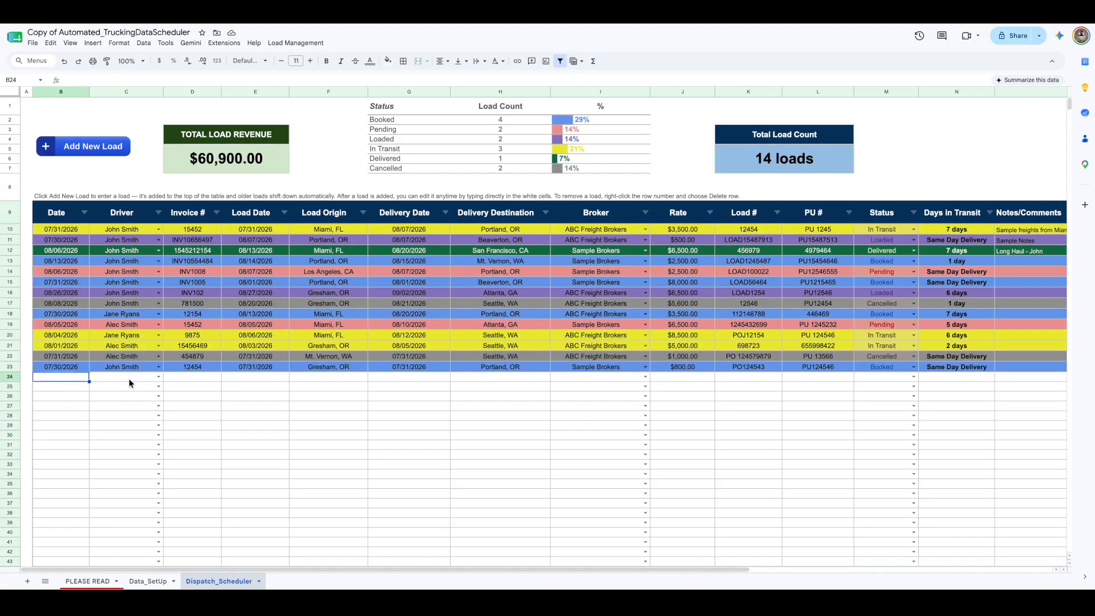
pyautogui.click(336, 388)
pyautogui.click(630, 387)
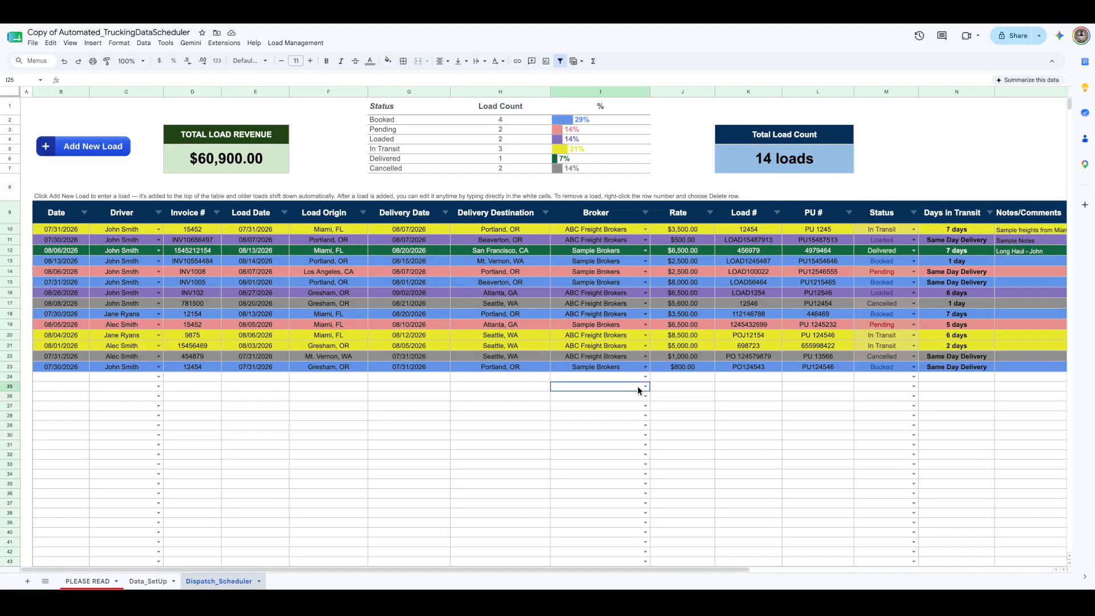
# Start a new load entry dated 08/04/2026 and assign the first driver in the list
pyautogui.click(81, 151)
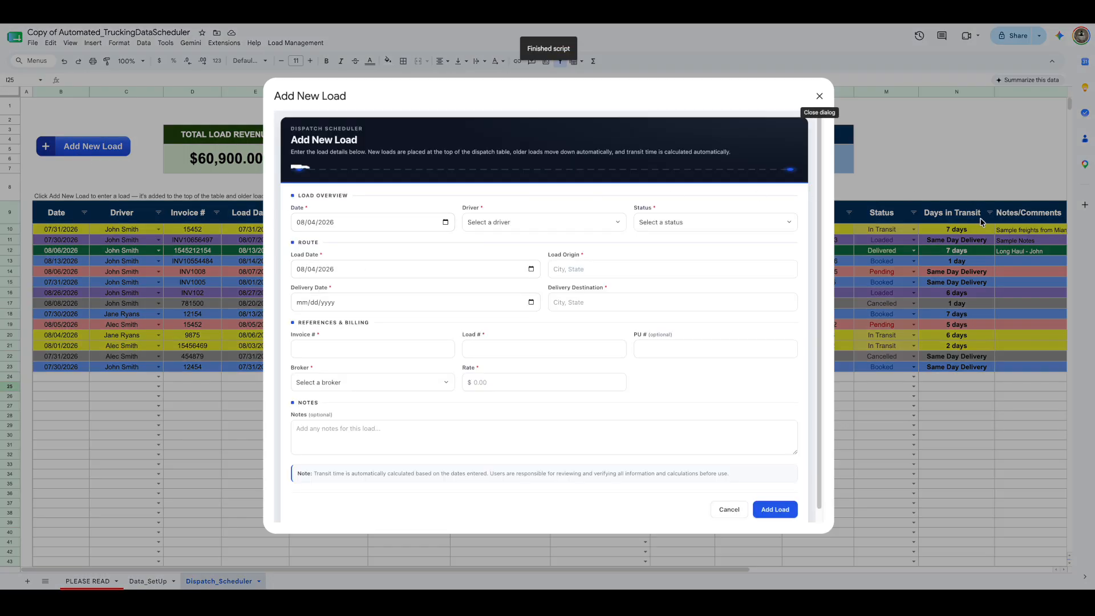
pyautogui.click(446, 223)
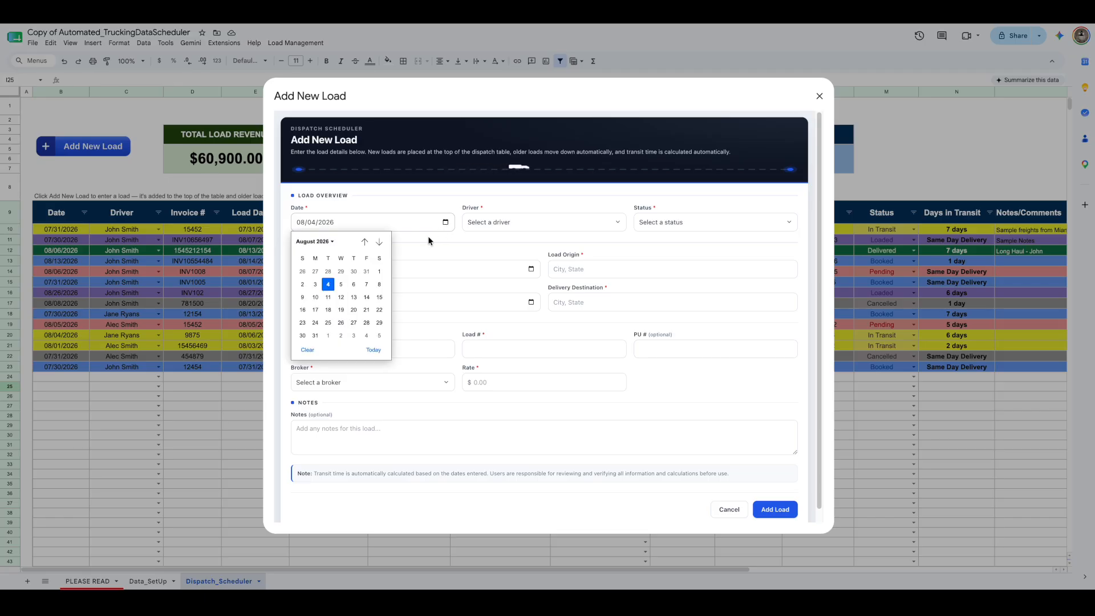
pyautogui.click(328, 285)
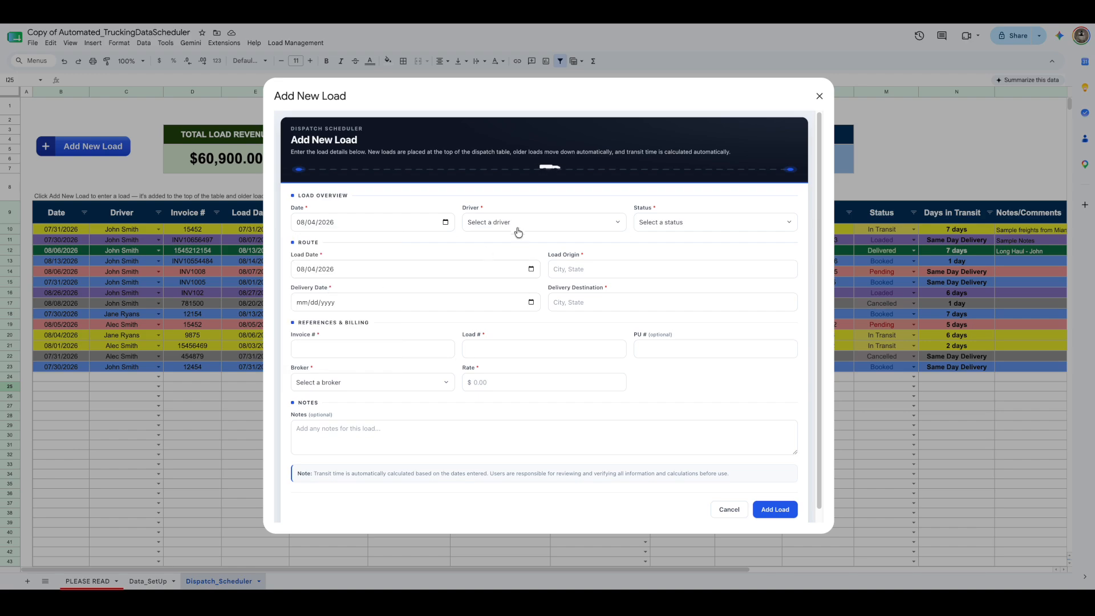
pyautogui.click(527, 222)
pyautogui.click(512, 234)
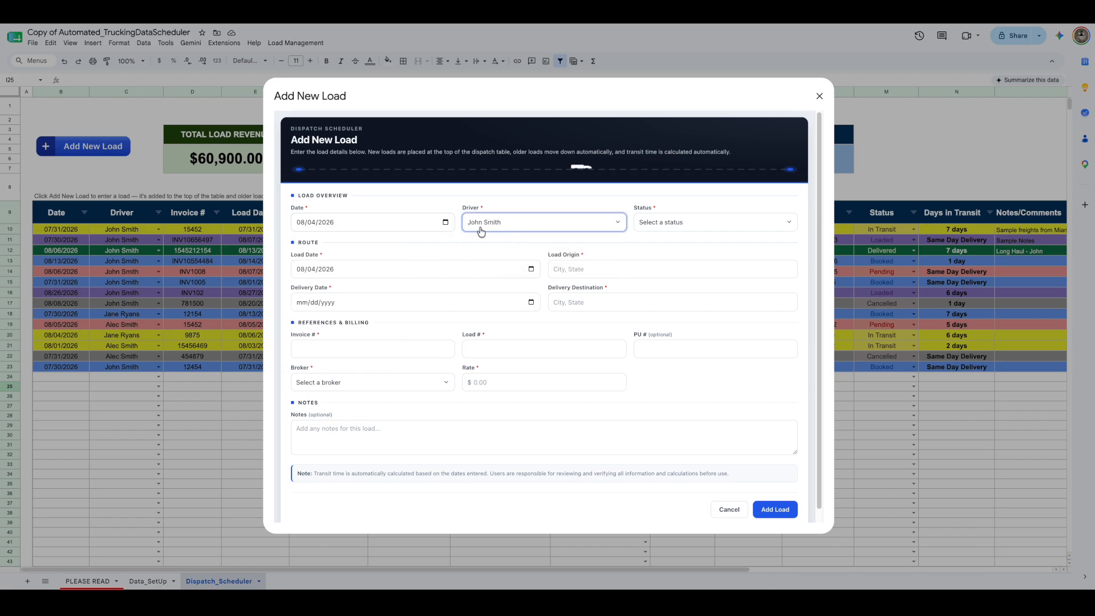
# Try the Booked, In Transit, Pending and Delivered options for the new load's status
pyautogui.click(641, 228)
pyautogui.click(666, 245)
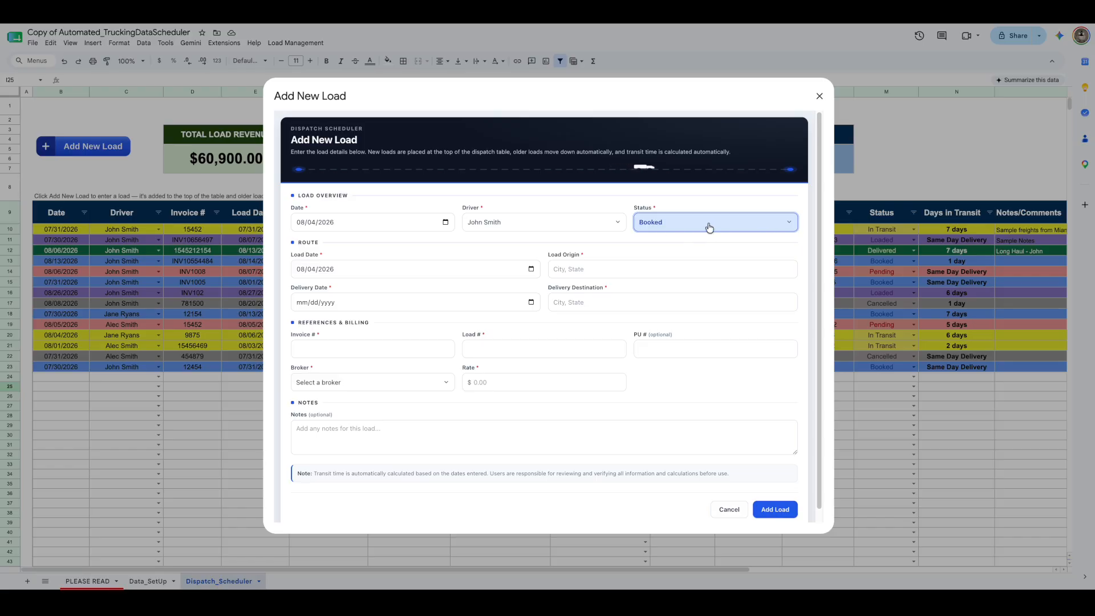
pyautogui.click(705, 223)
pyautogui.click(673, 235)
pyautogui.click(671, 222)
pyautogui.click(695, 234)
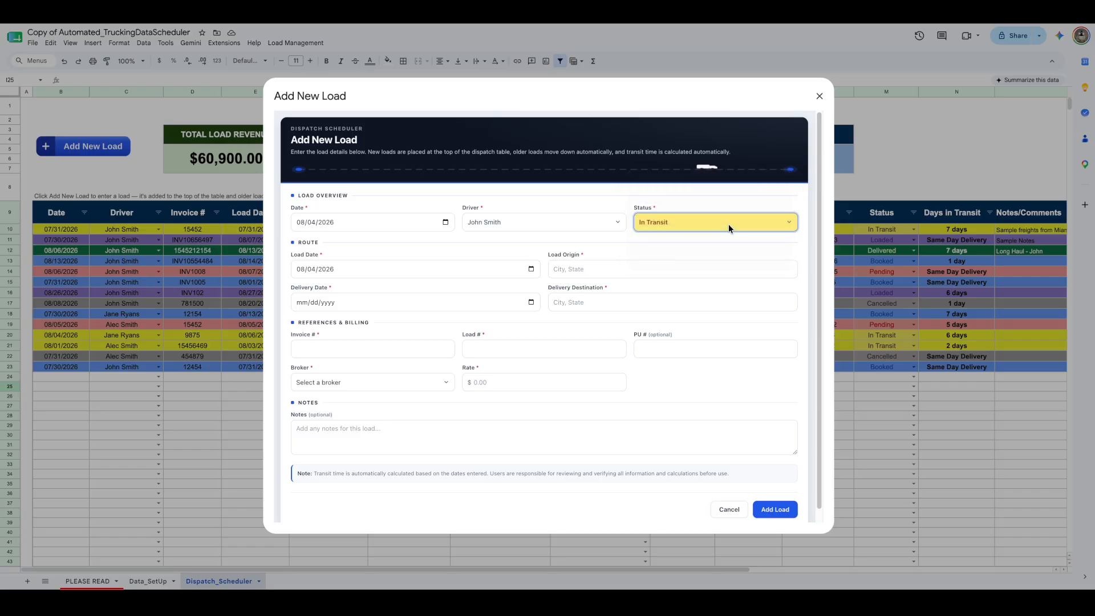
pyautogui.click(655, 226)
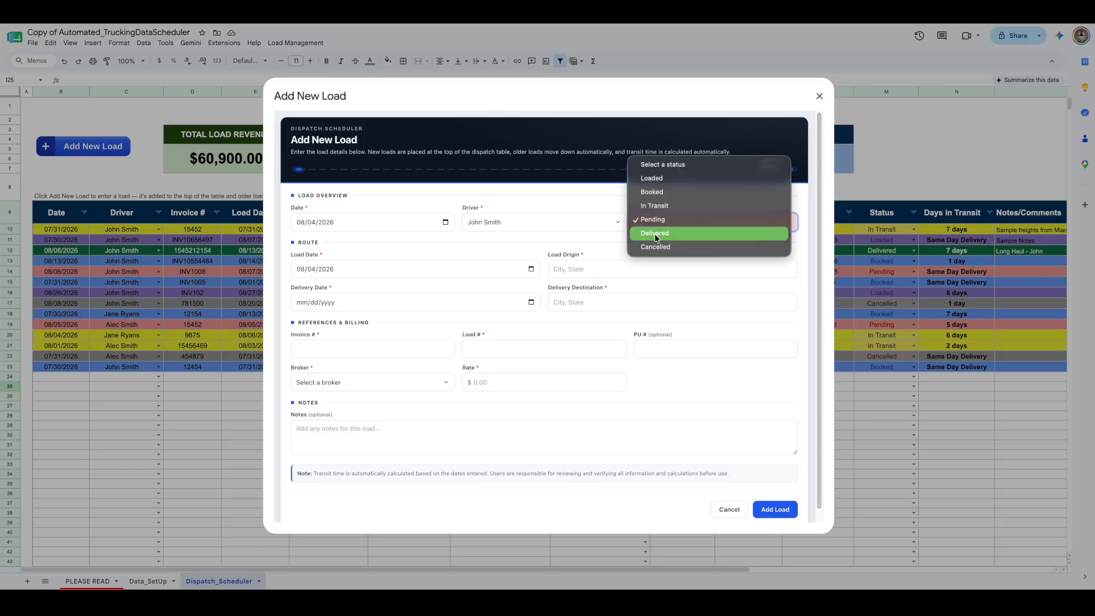
pyautogui.click(667, 234)
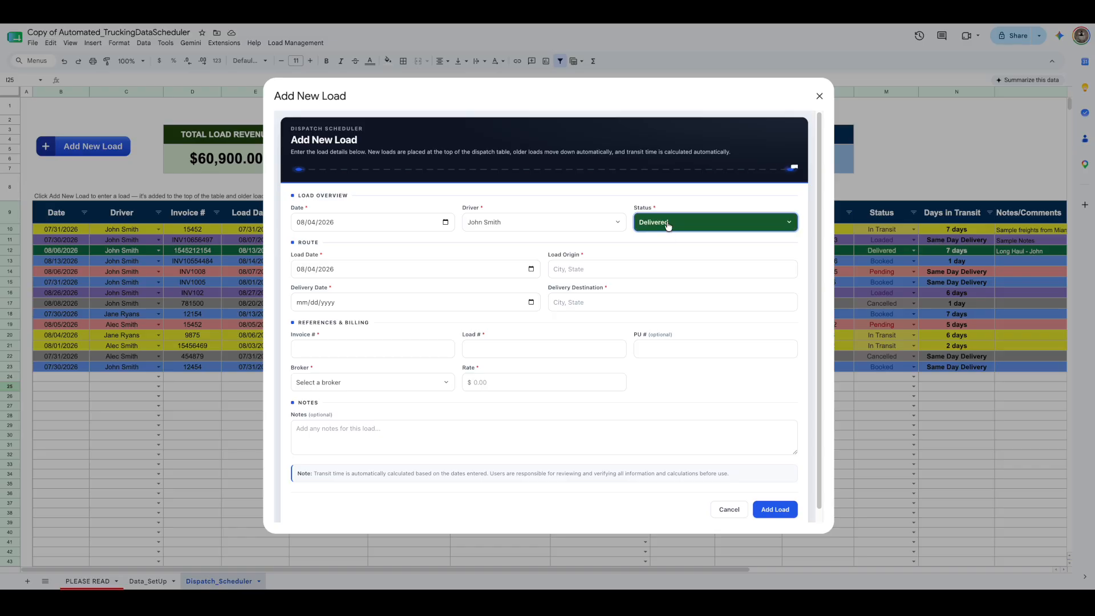
pyautogui.click(691, 224)
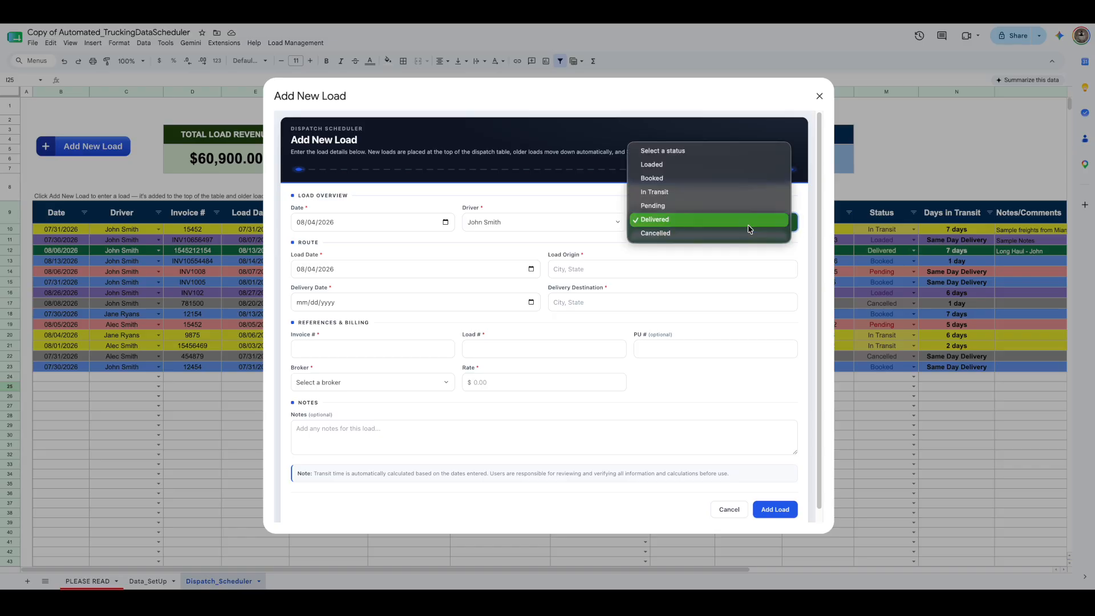
pyautogui.click(661, 195)
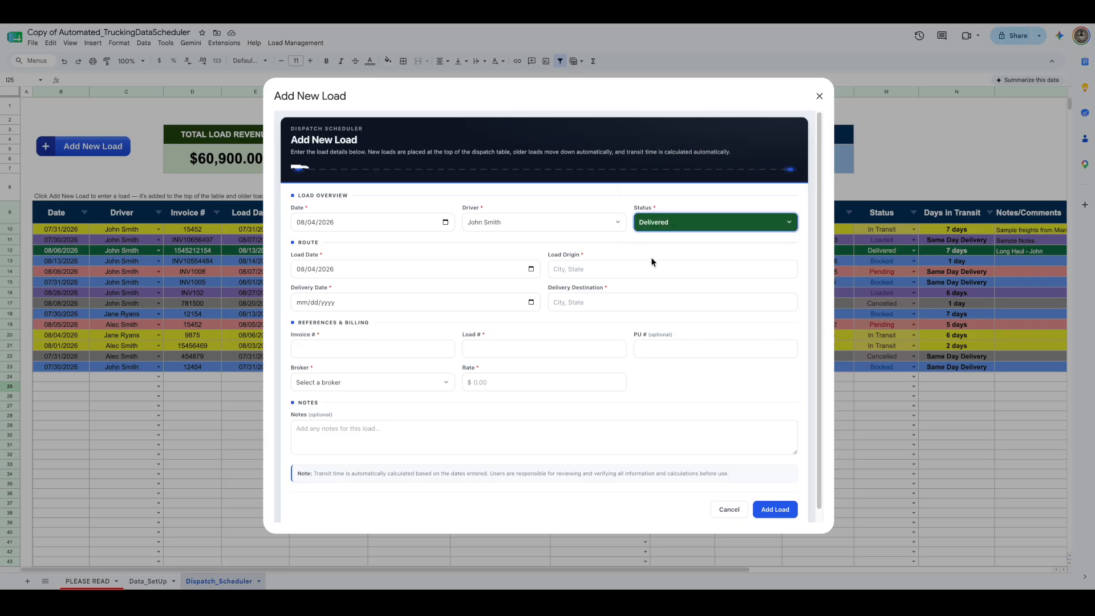
# Set the load's status to Booked, with load date 08/05/2026 and load origin Portland, OR
pyautogui.click(682, 228)
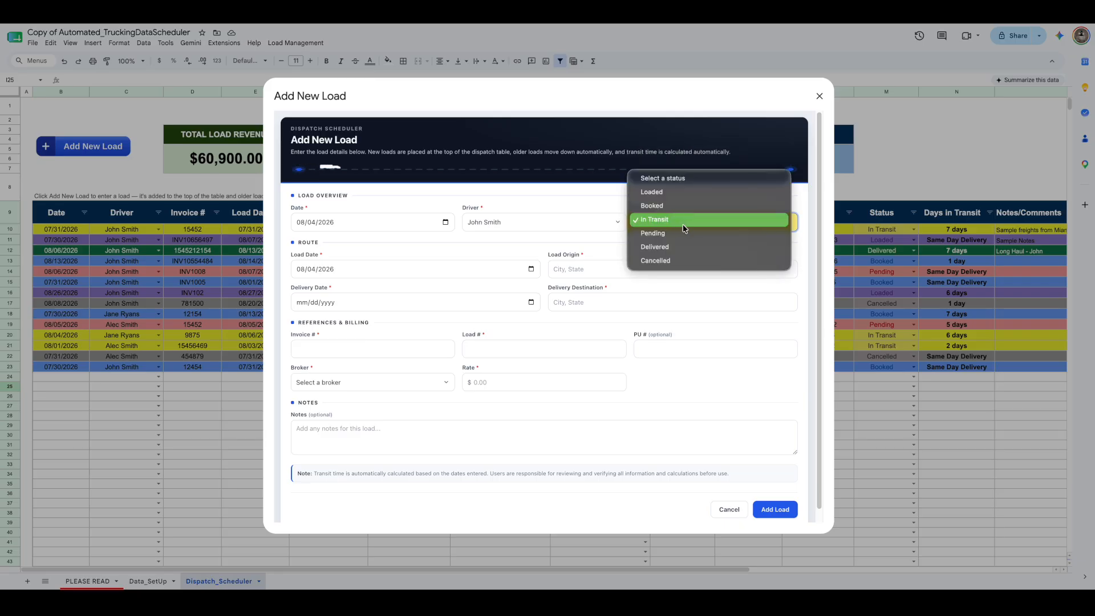
pyautogui.click(656, 207)
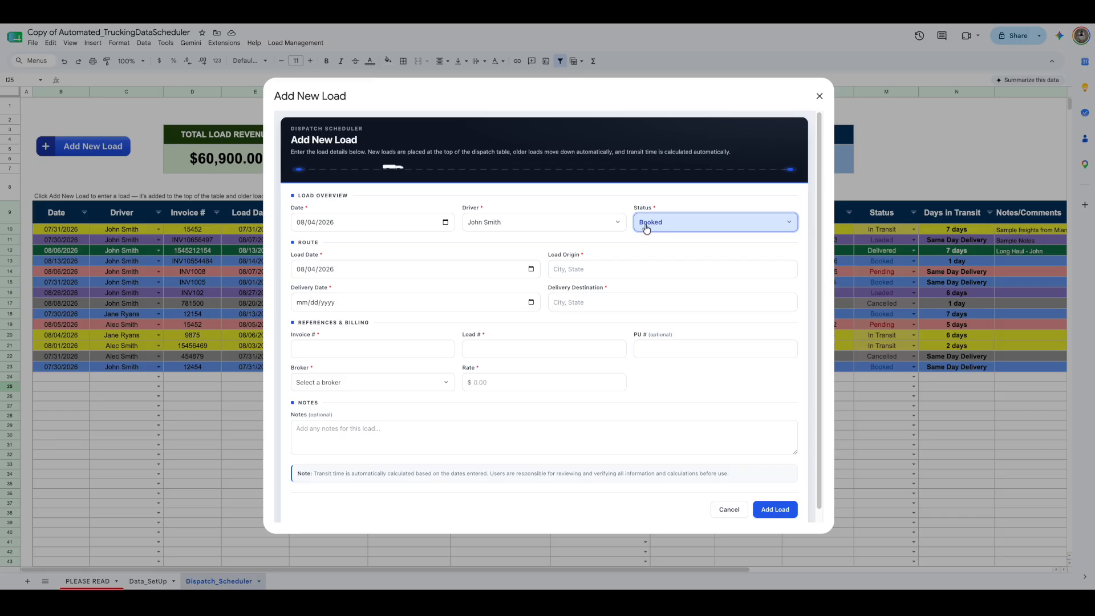
pyautogui.click(530, 270)
pyautogui.click(341, 335)
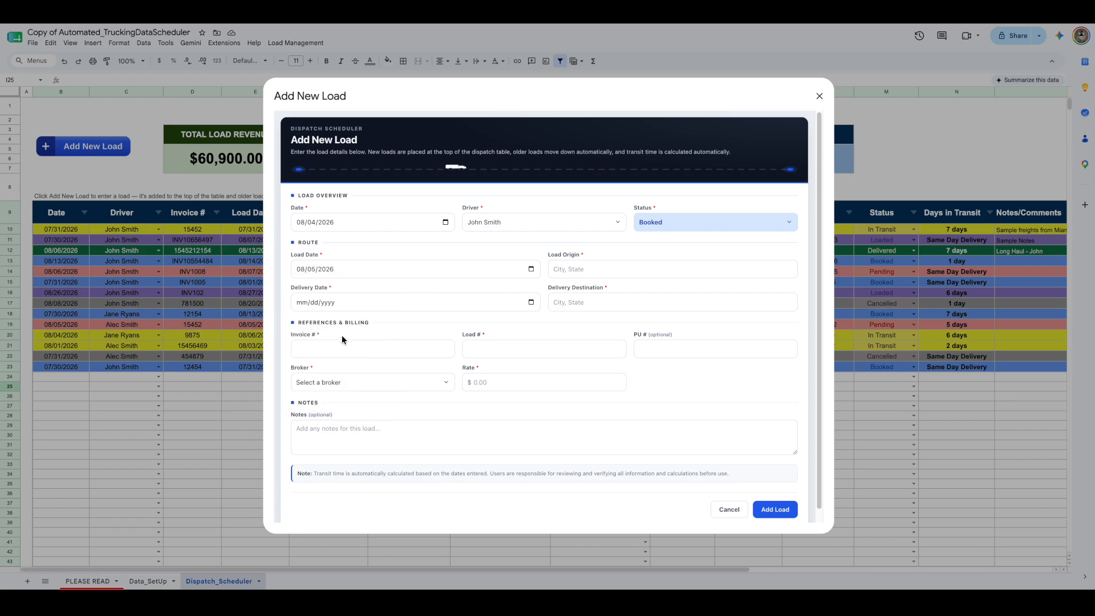
pyautogui.click(586, 270)
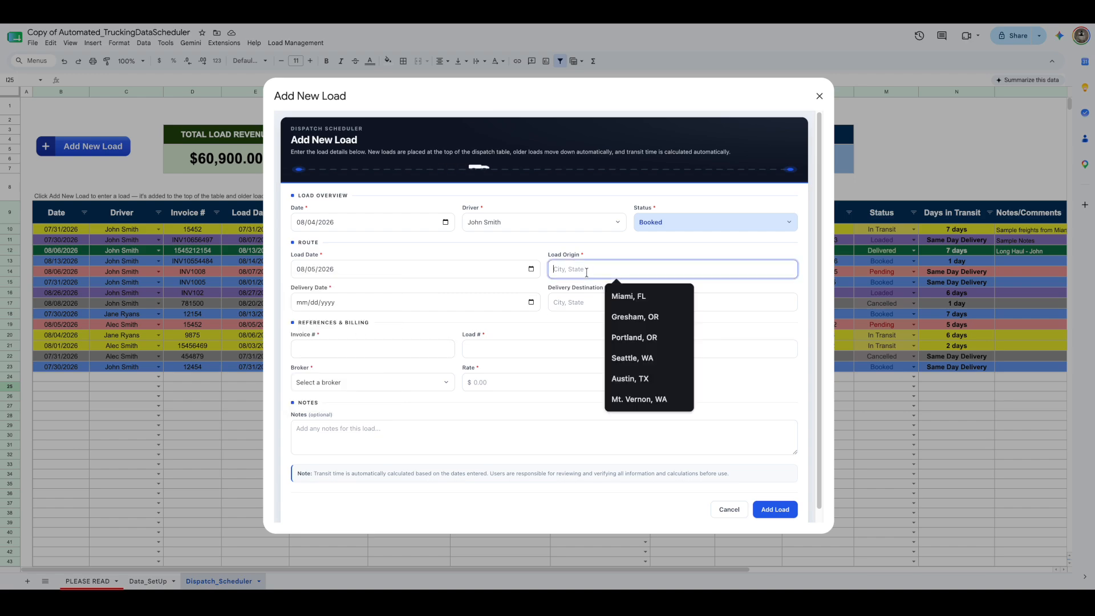
pyautogui.click(628, 339)
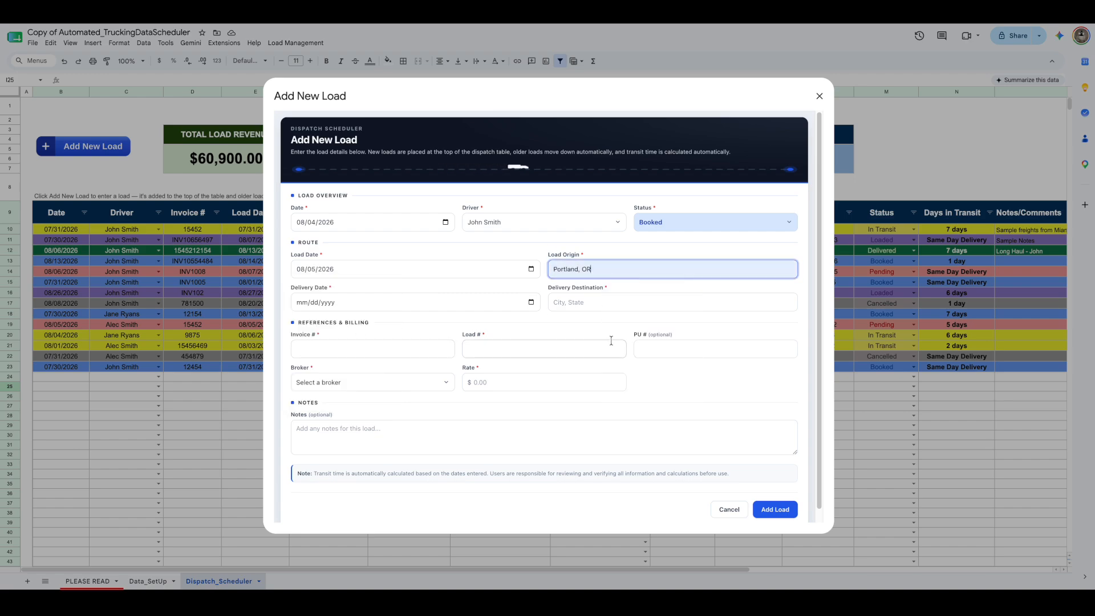
# Set the delivery date to 08/06/2026 and the delivery destination to Seattle, WA
pyautogui.click(373, 305)
pyautogui.click(531, 303)
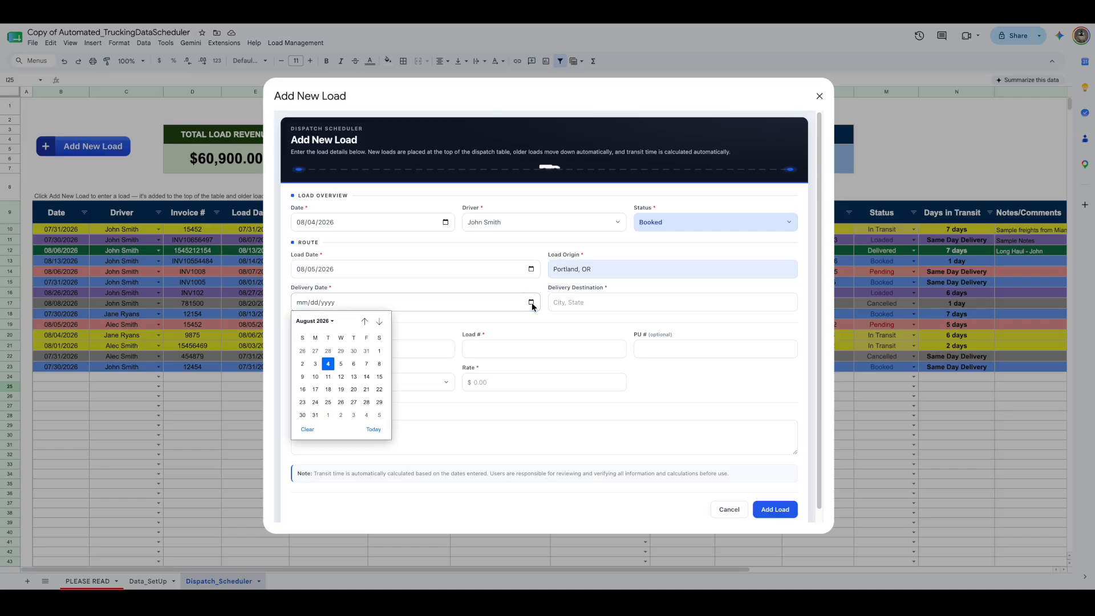
pyautogui.click(354, 366)
pyautogui.click(616, 302)
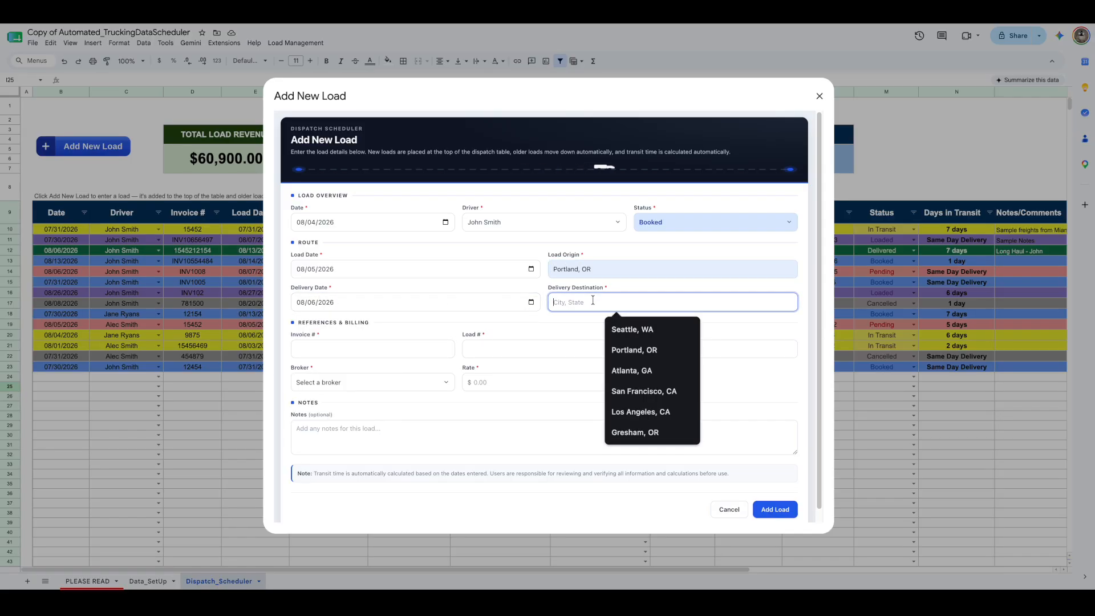
pyautogui.click(633, 330)
# Enter the load's reference numbers: invoice INV121546, load LOAD1254677 and PU PU124546467
pyautogui.click(363, 349)
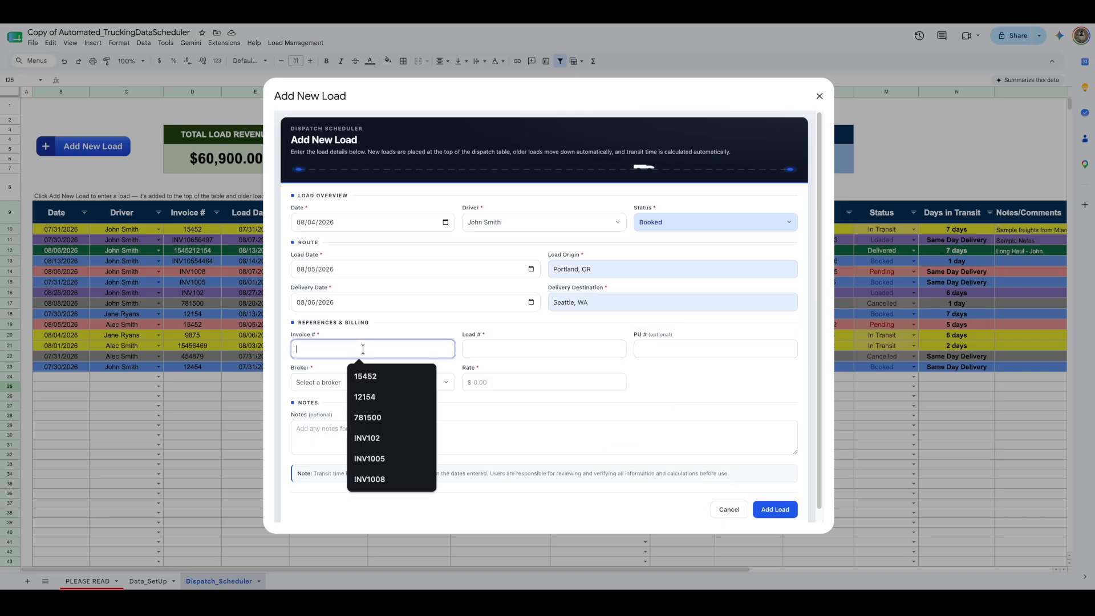
pyautogui.write('INV')
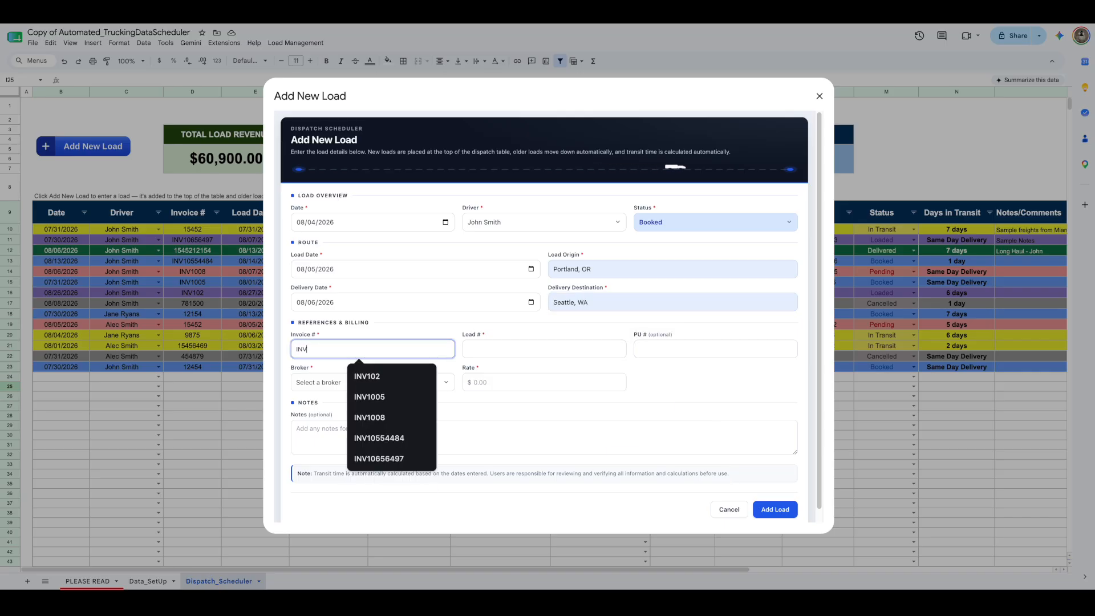
pyautogui.write('121546')
pyautogui.click(494, 354)
pyautogui.write('LOAD')
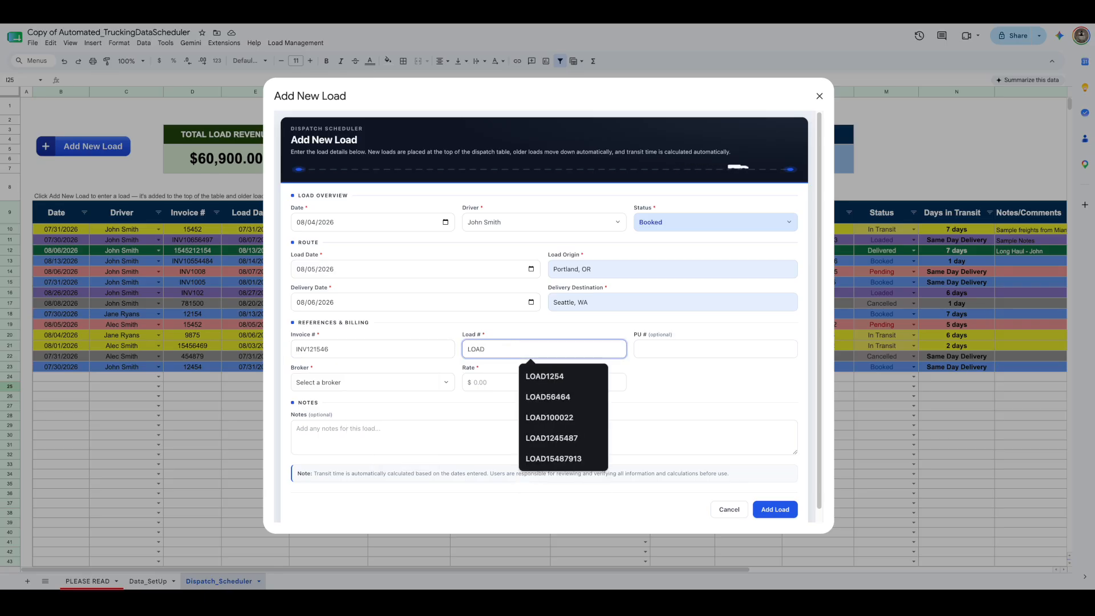
pyautogui.write('1254677')
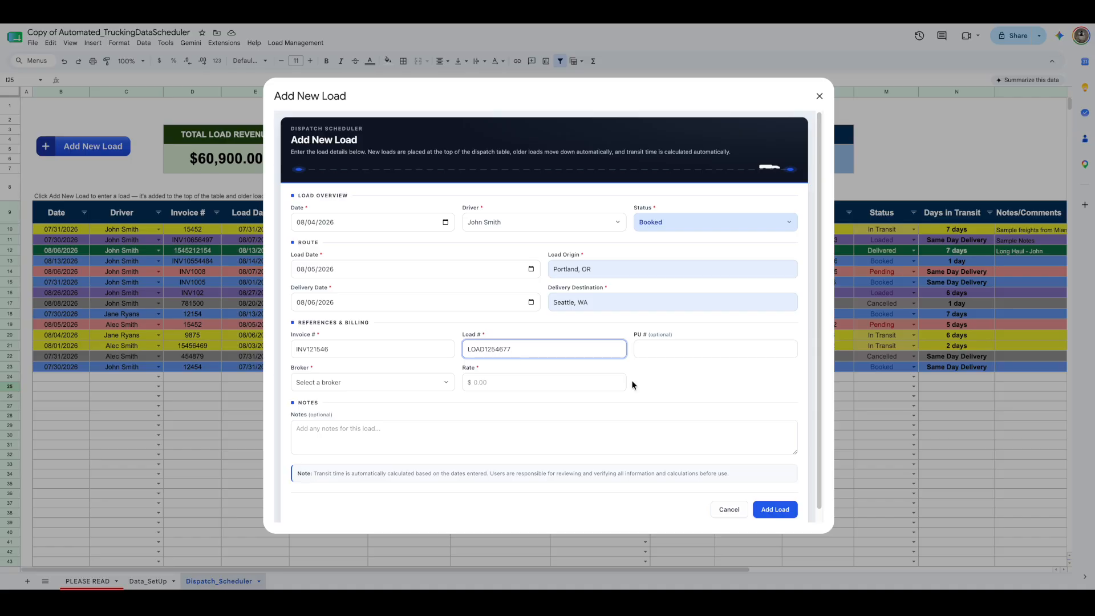
pyautogui.click(650, 350)
pyautogui.write('PU12')
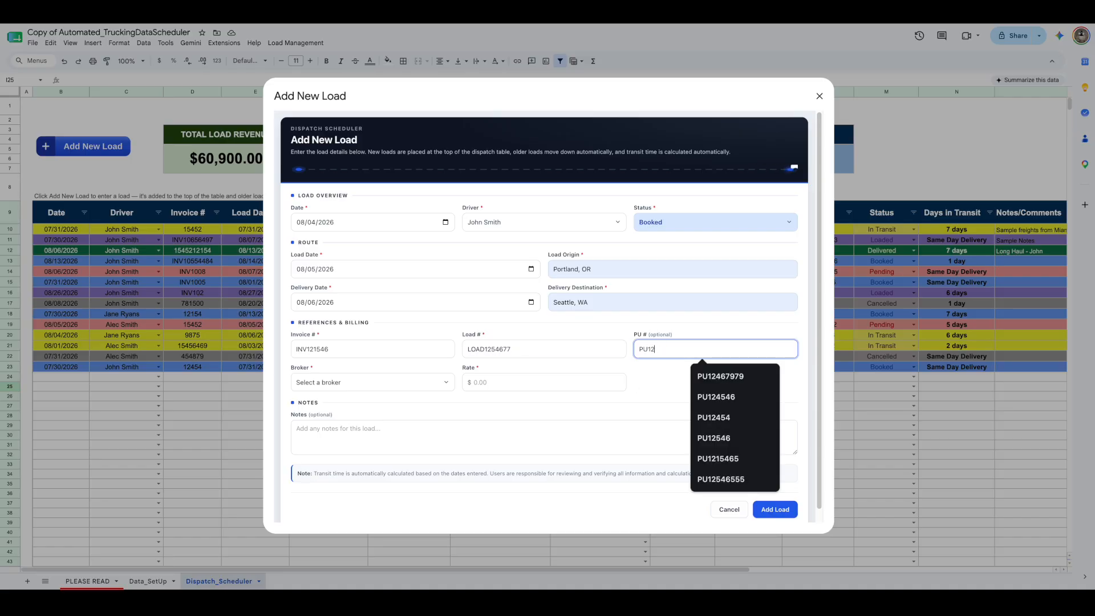
pyautogui.write('4546467')
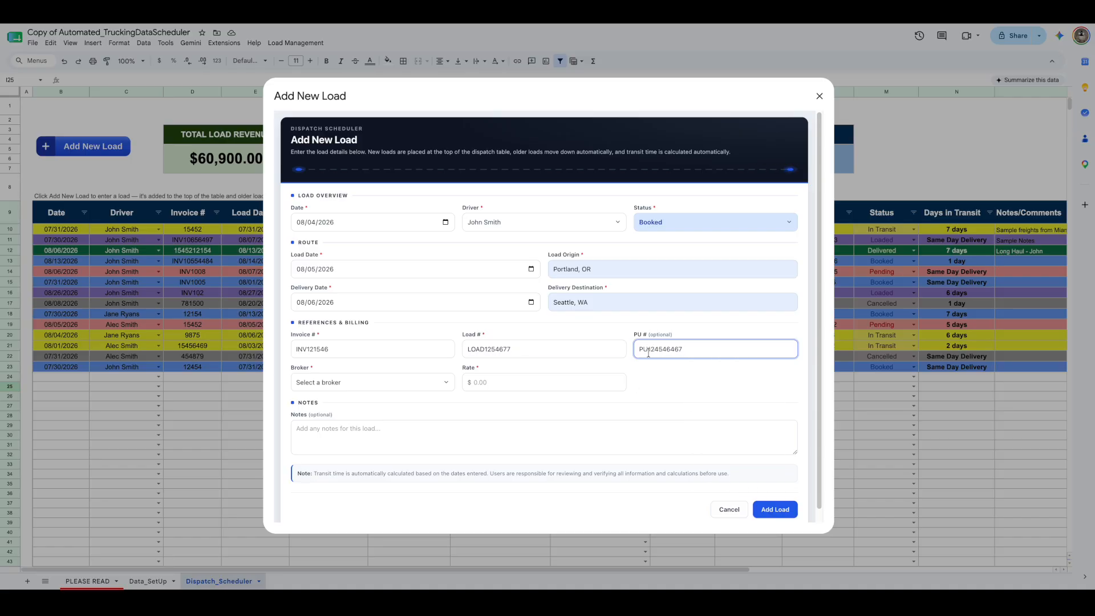
# Choose Sample Brokers as the load's broker and set the rate to $500
pyautogui.click(449, 382)
pyautogui.click(427, 399)
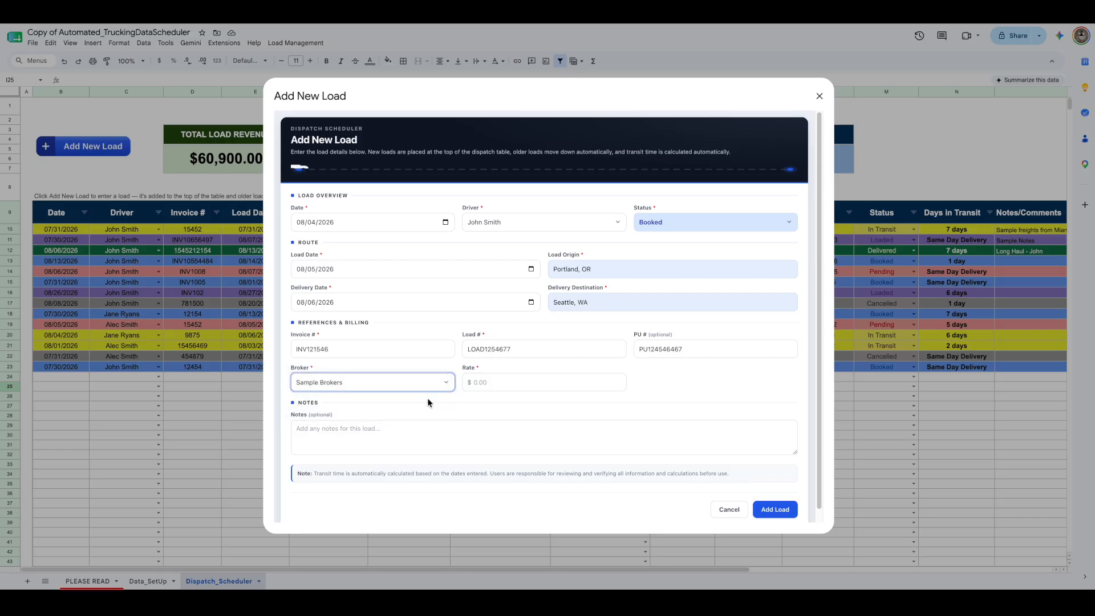
pyautogui.click(541, 383)
pyautogui.write('500')
# Add the note "Sample notes - short haul" to the load
pyautogui.click(625, 423)
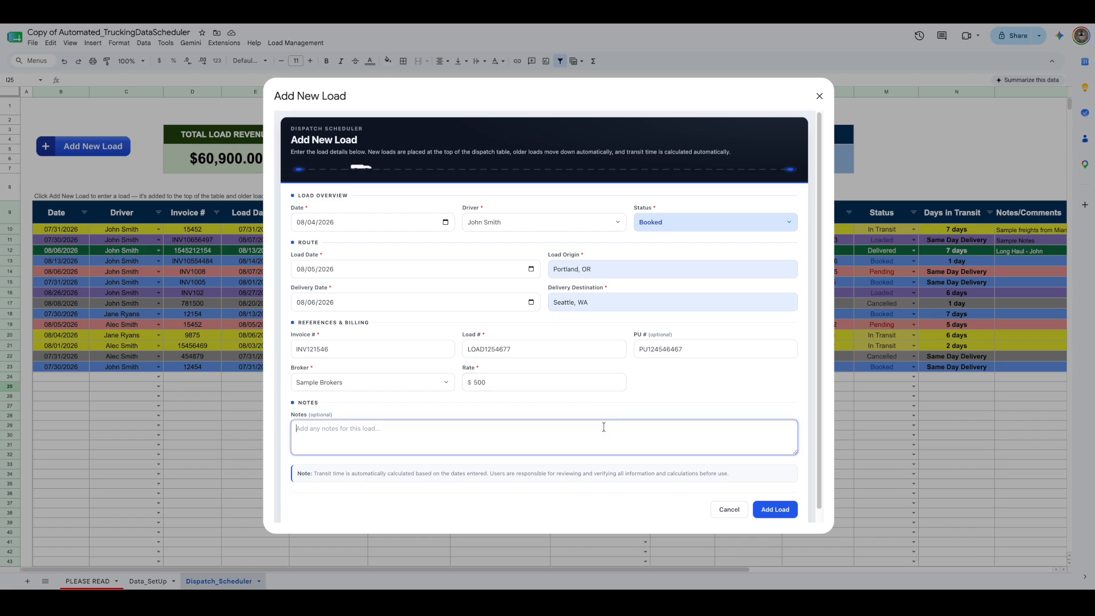
pyautogui.write('Smaple notyes')
pyautogui.press('BackSpace')
pyautogui.press('BackSpace')
pyautogui.press('BackSpace')
pyautogui.press('BackSpace')
pyautogui.press('BackSpace')
pyautogui.press('BackSpace')
pyautogui.press('BackSpace')
pyautogui.press('BackSpace')
pyautogui.press('BackSpace')
pyautogui.press('BackSpace')
pyautogui.write('ample ')
pyautogui.write('notes')
pyautogui.write(' - shp')
pyautogui.write('ho')
pyautogui.write('rt hau')
# Check the completed form and submit the new load to the dispatch table
pyautogui.scroll(-1, 615, 397)
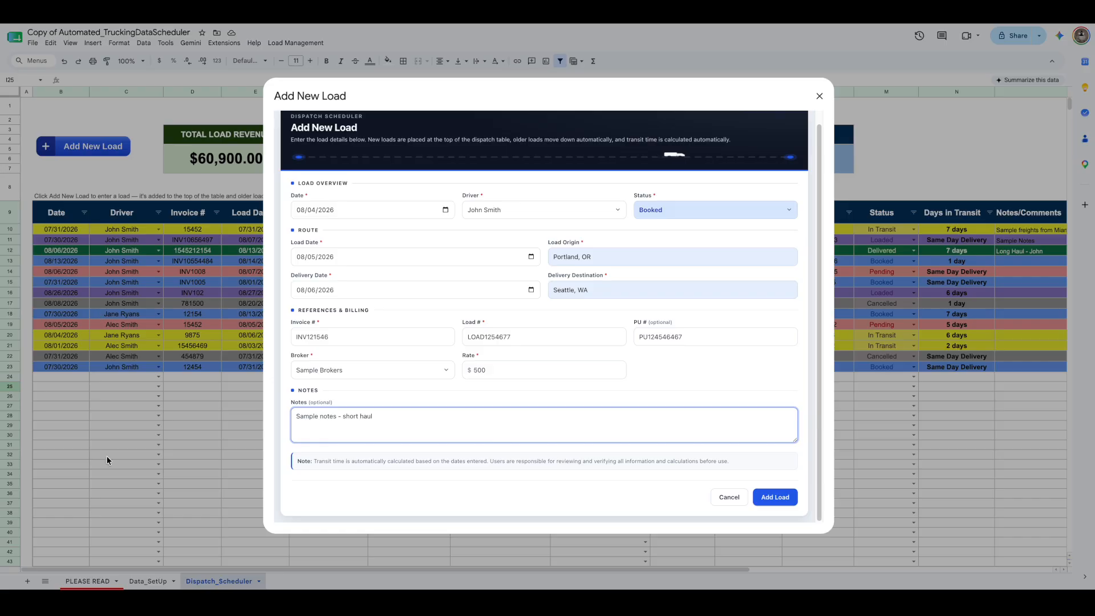
pyautogui.scroll(1, 656, 492)
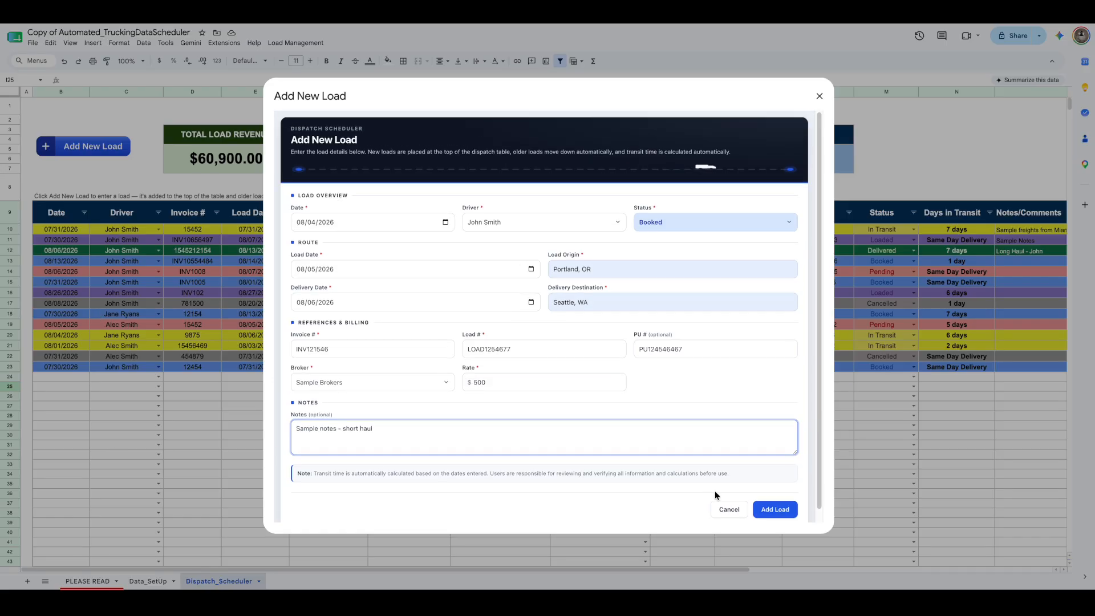
pyautogui.click(772, 510)
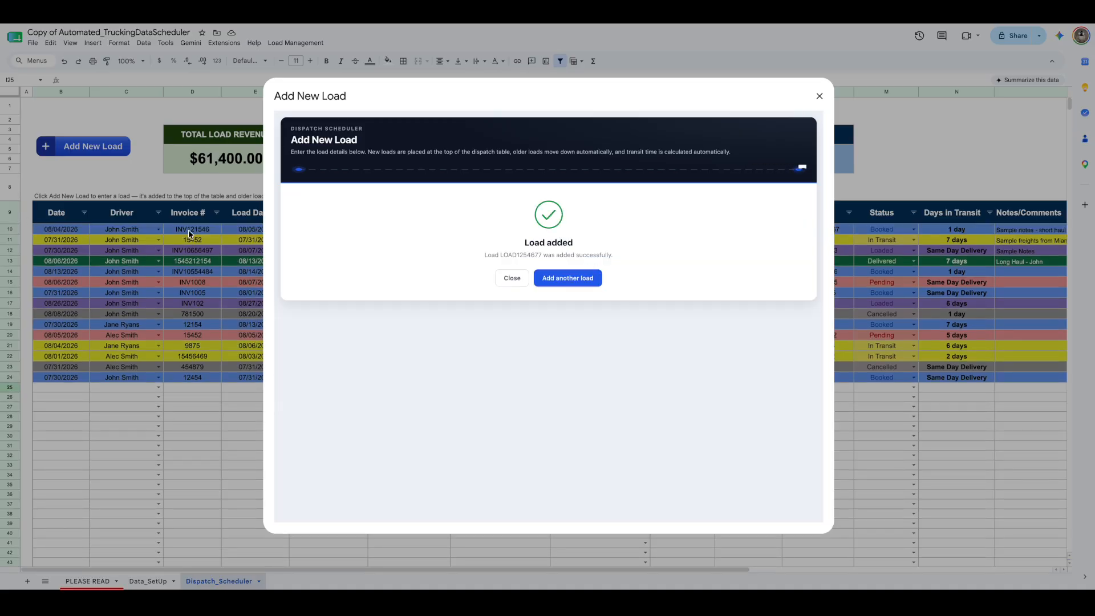
pyautogui.click(582, 282)
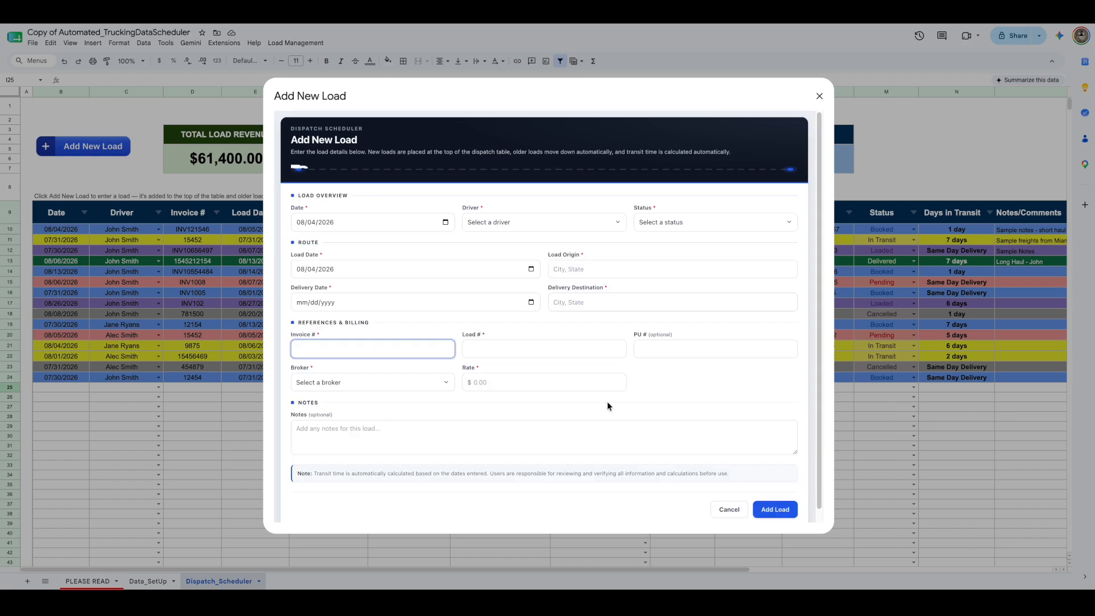
pyautogui.scroll(-1, 667, 443)
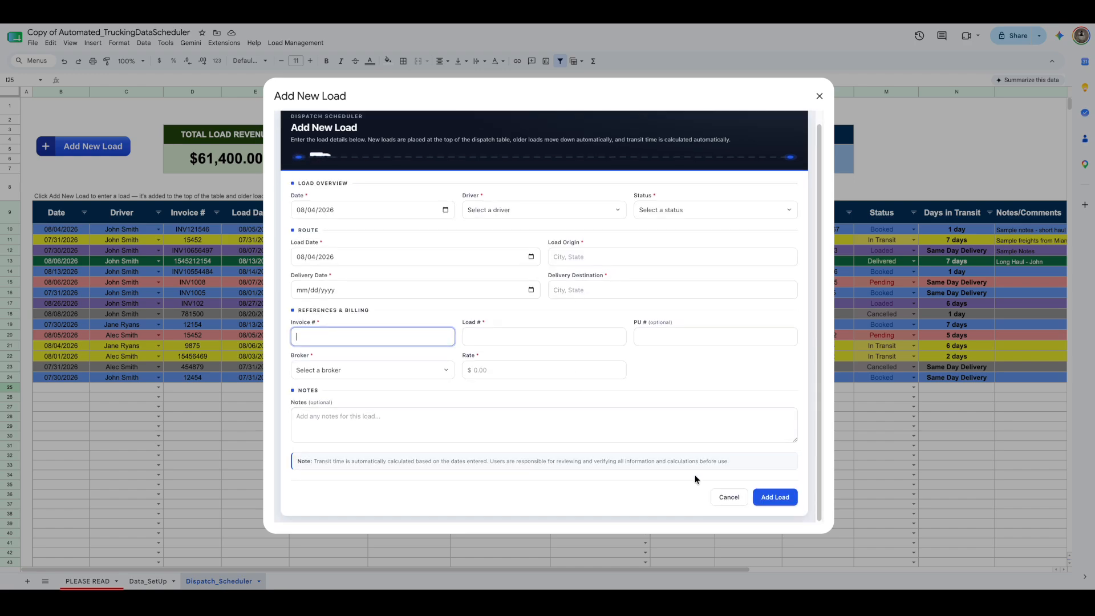
pyautogui.click(728, 498)
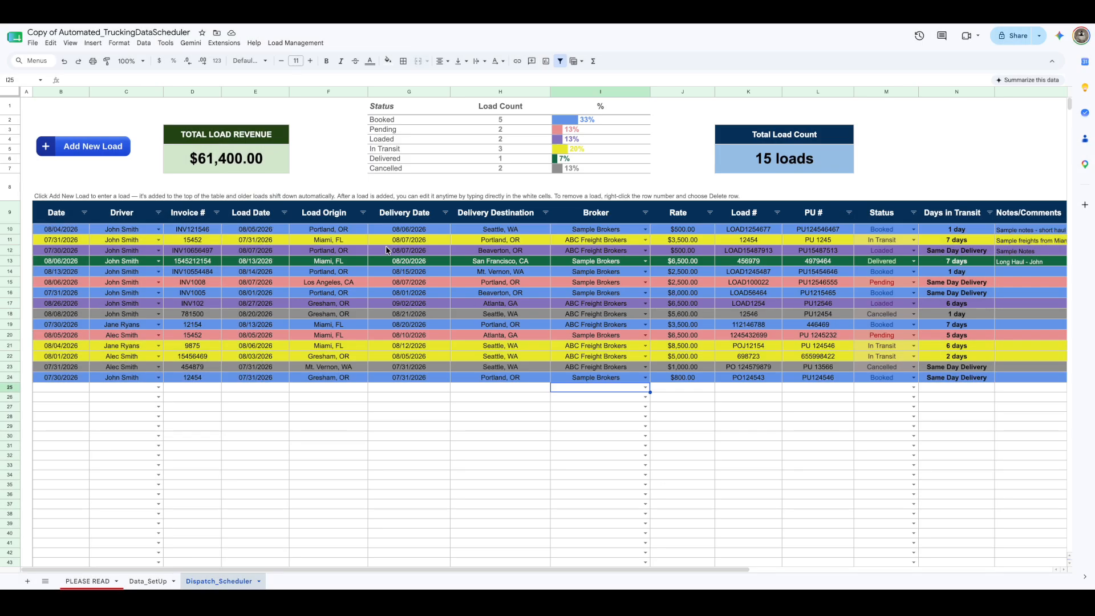
# Review the newly added load's row in the dispatch table, from its Date through its Notes/Comments
pyautogui.moveTo(65, 234); pyautogui.dragTo(225, 226)
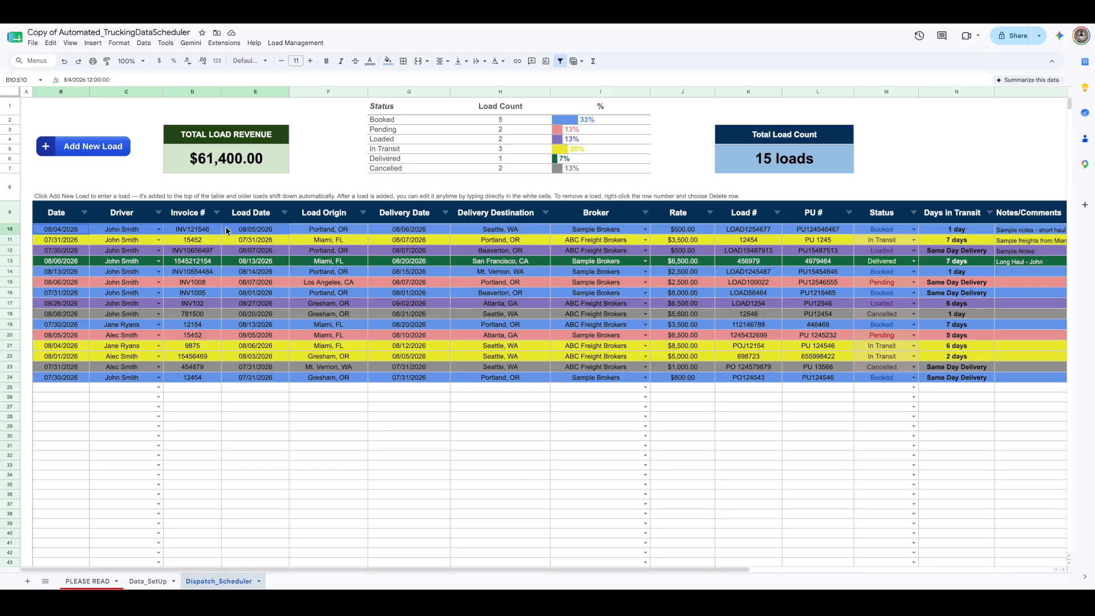
pyautogui.click(259, 400)
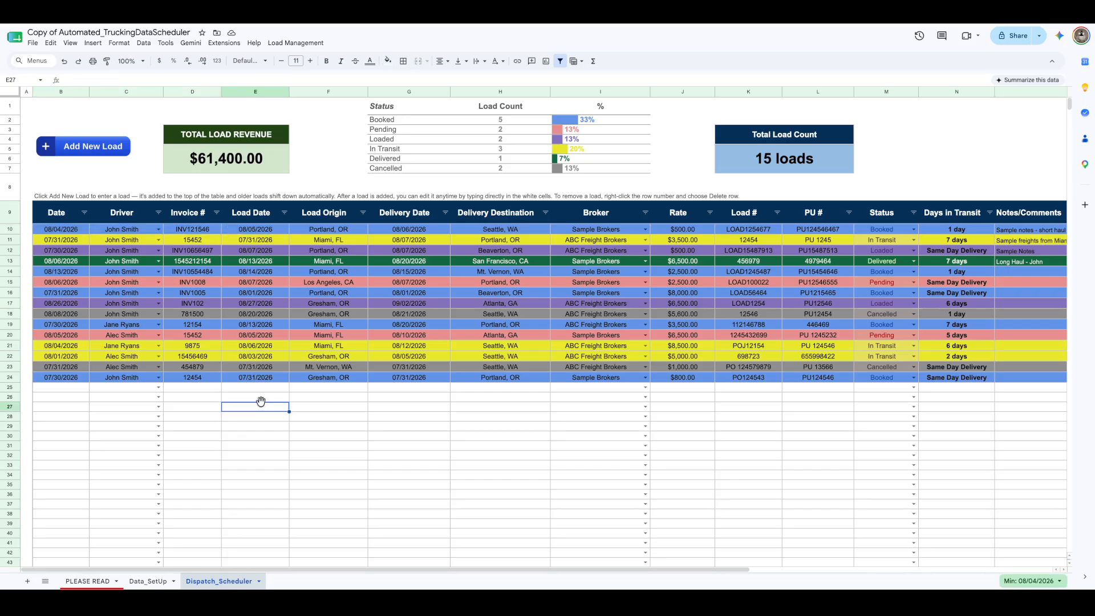
pyautogui.moveTo(76, 234); pyautogui.dragTo(1029, 233)
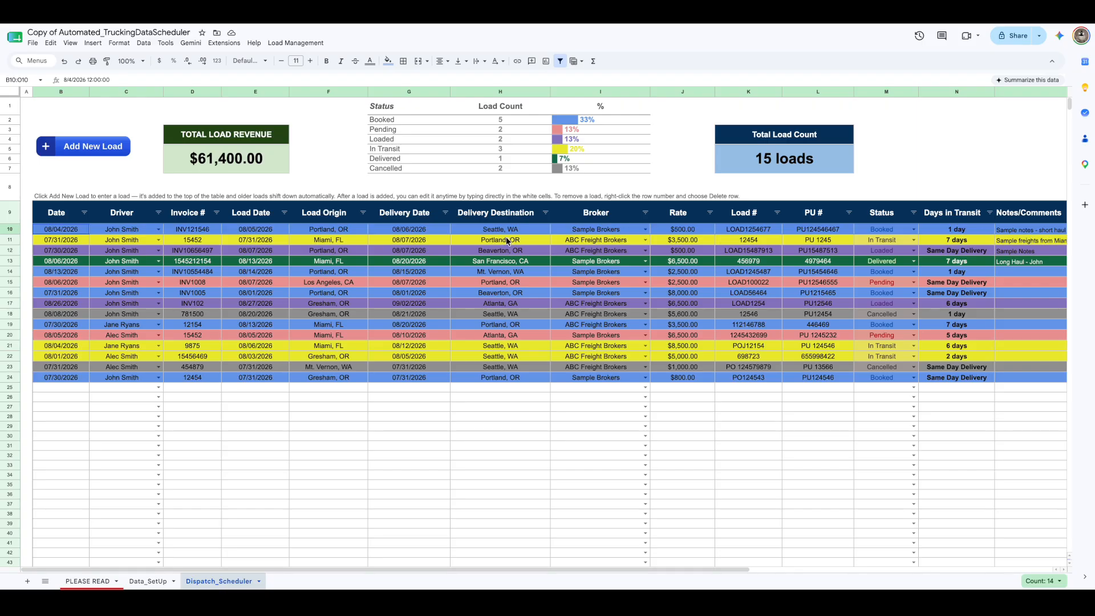
pyautogui.click(656, 474)
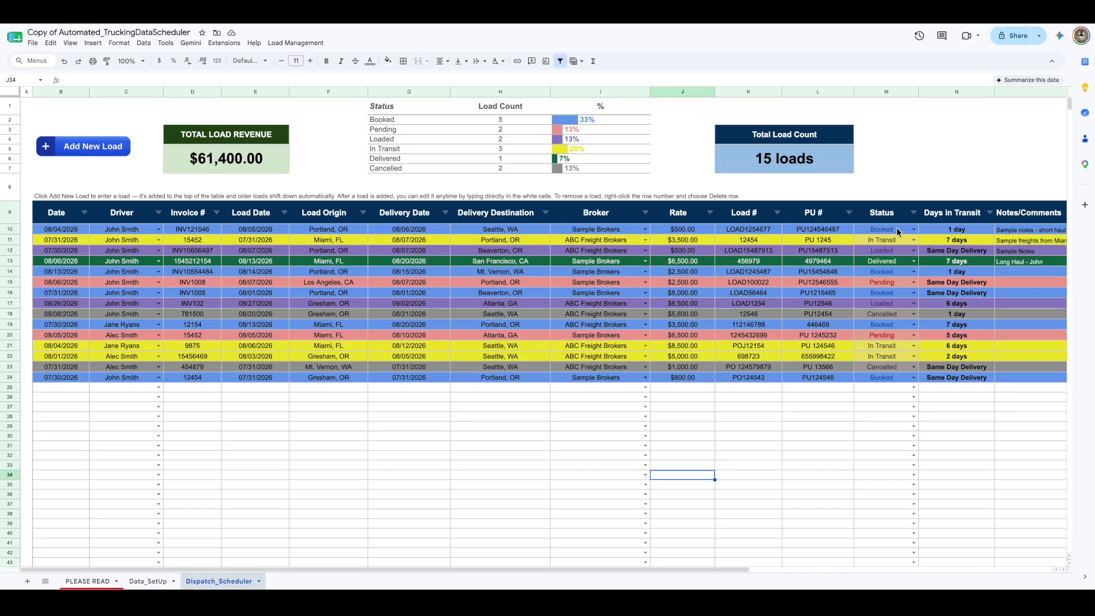
# Switch the newly added load's status to Delivered and back to Booked
pyautogui.click(912, 230)
pyautogui.click(902, 276)
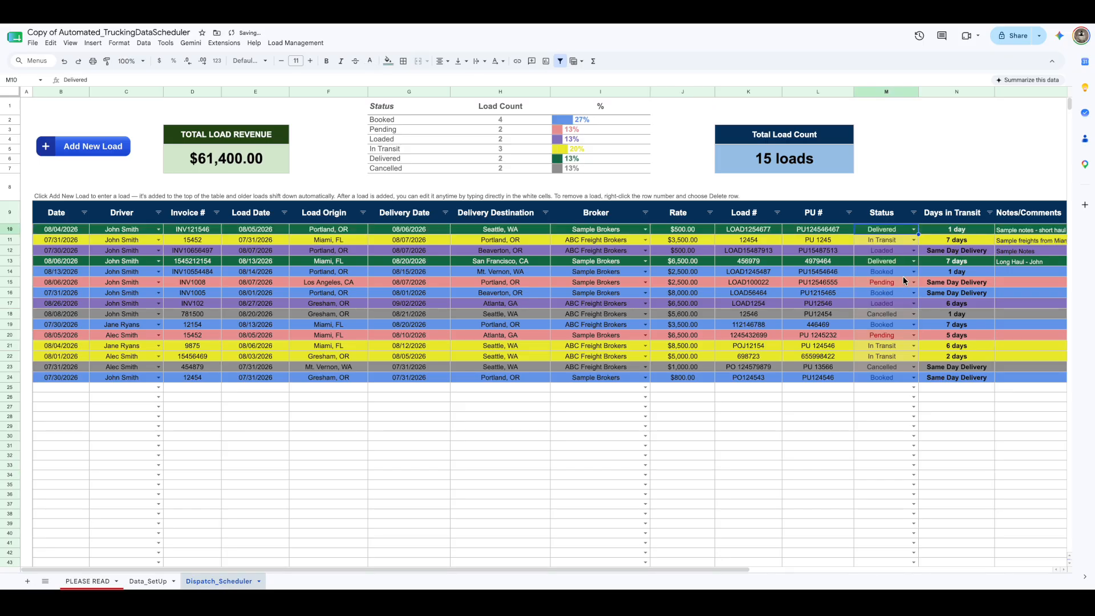
pyautogui.click(913, 230)
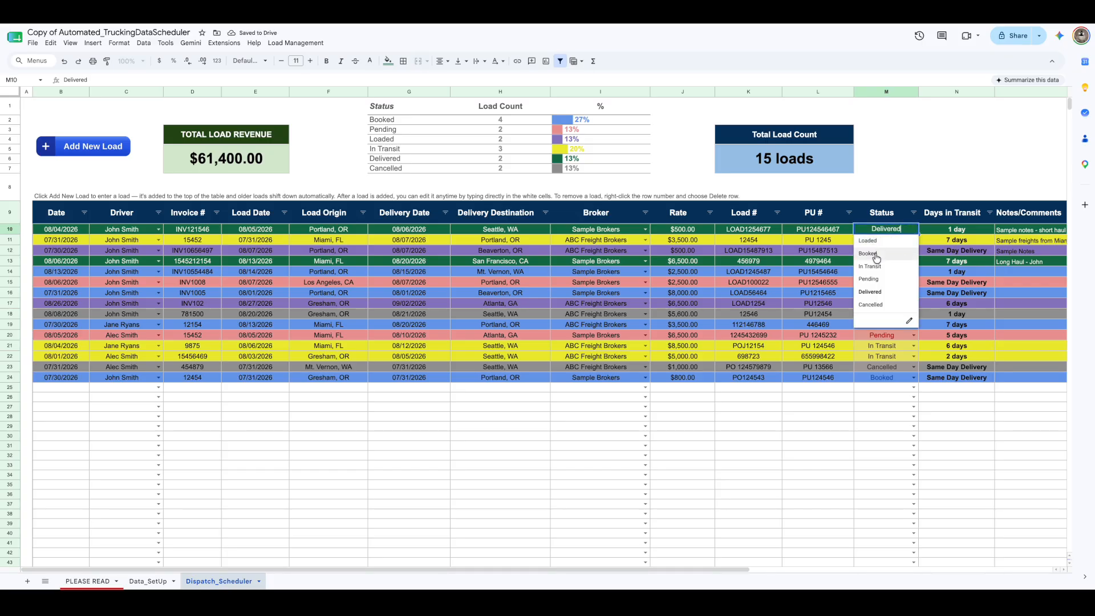
pyautogui.click(877, 254)
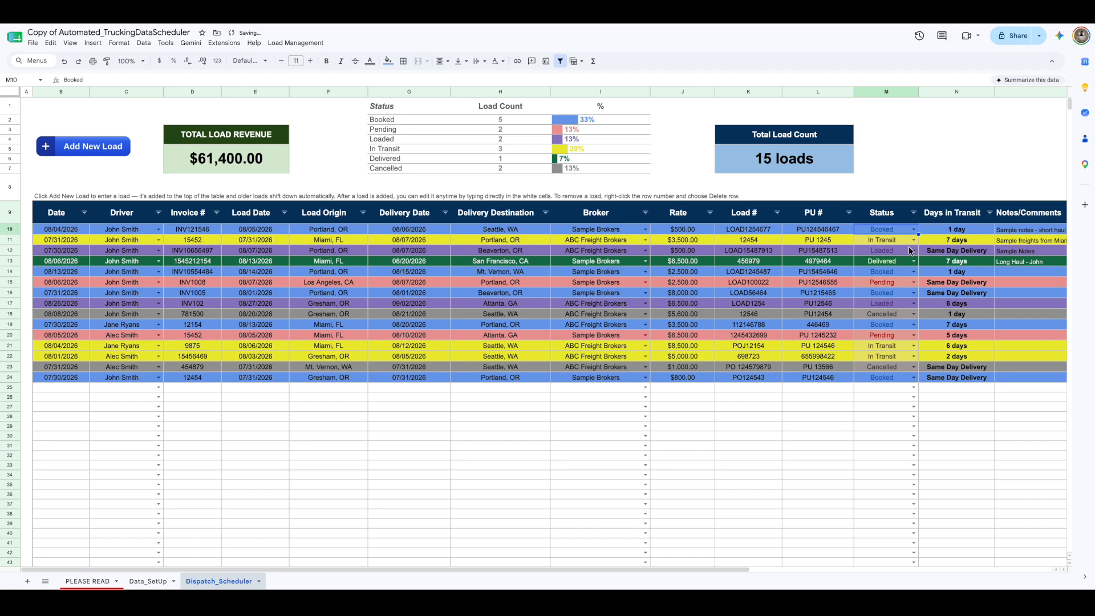
pyautogui.click(721, 406)
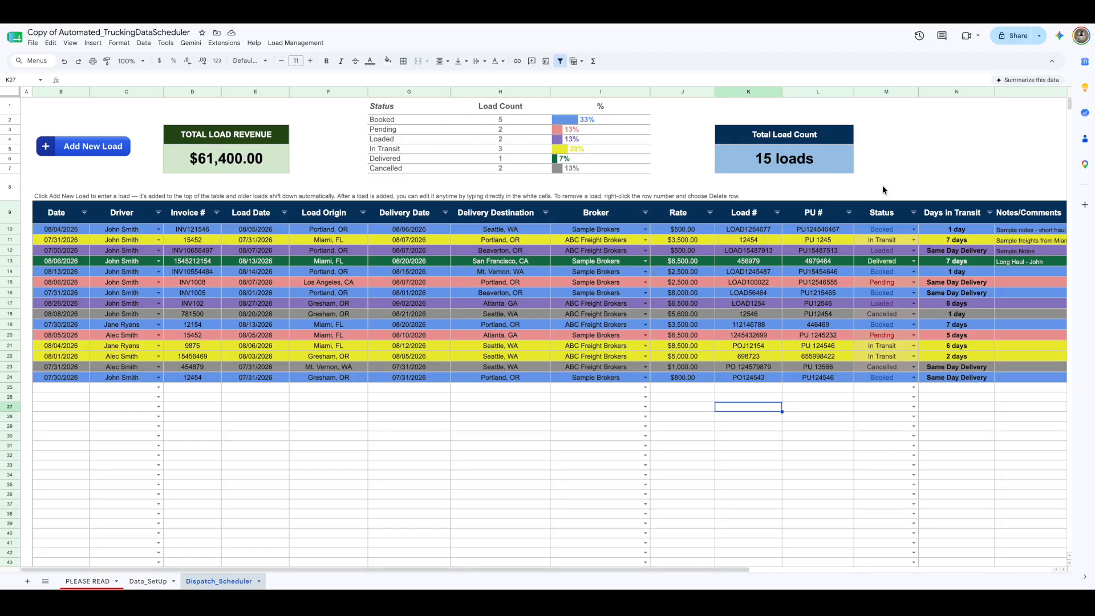
# Filter the dispatch table to only Booked loads and check the summary statistics of their rates
pyautogui.click(913, 213)
pyautogui.click(829, 326)
pyautogui.click(822, 380)
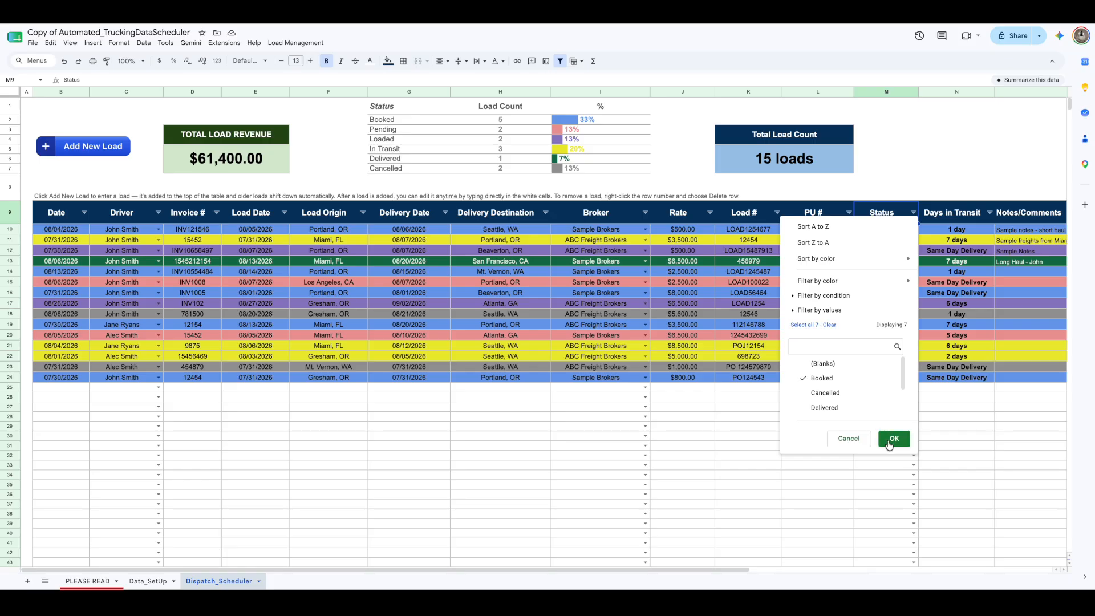
pyautogui.click(893, 439)
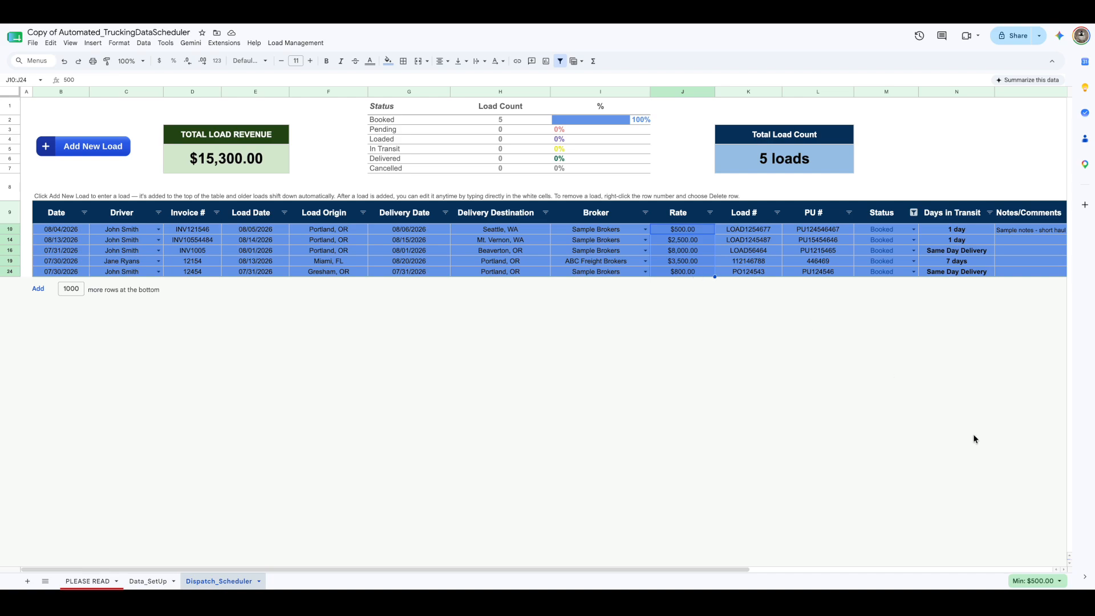
pyautogui.click(1048, 580)
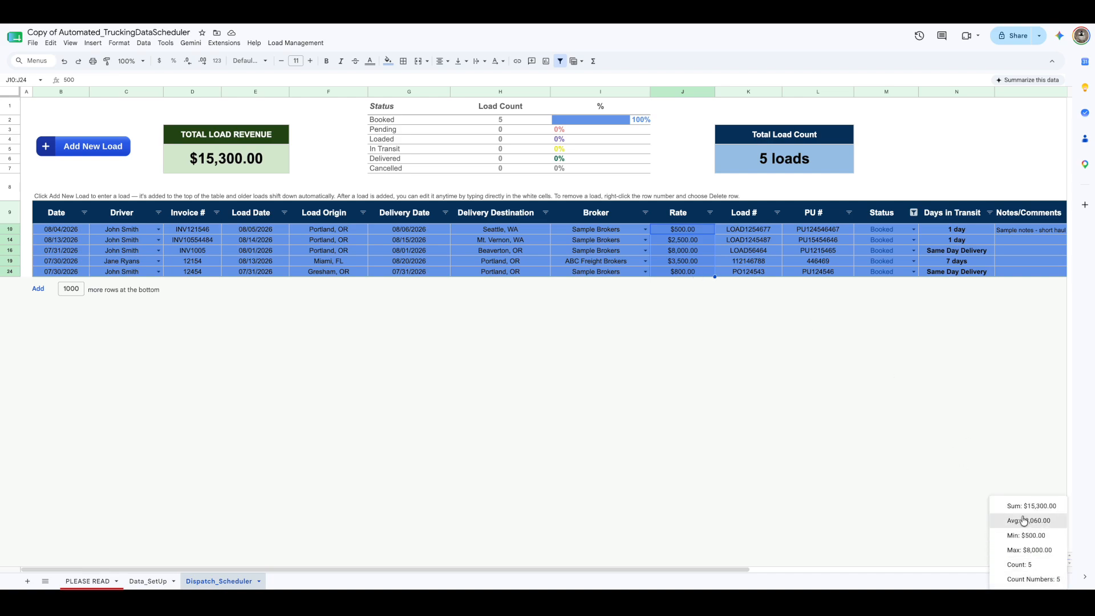
pyautogui.click(826, 311)
# Extend the Status filter to also include Cancelled and Delivered loads
pyautogui.click(914, 212)
pyautogui.click(828, 392)
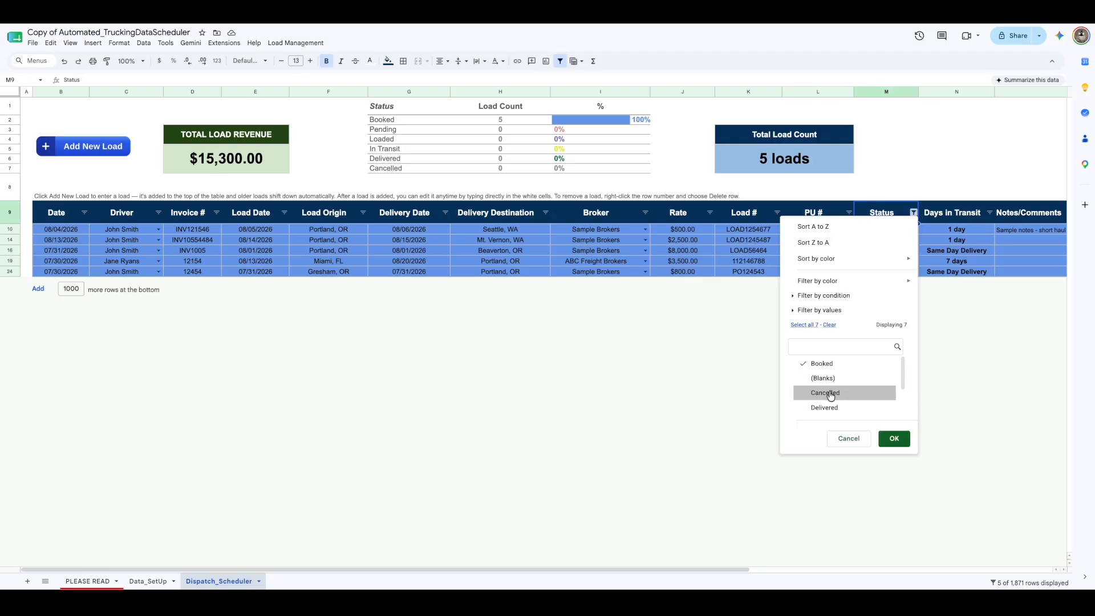
pyautogui.click(834, 406)
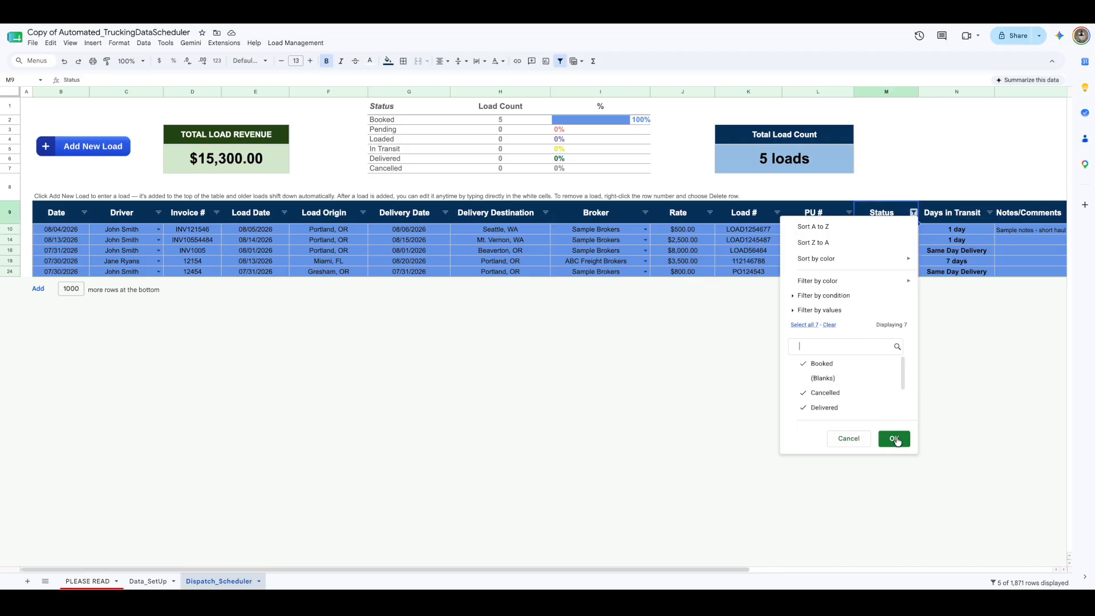
pyautogui.click(895, 438)
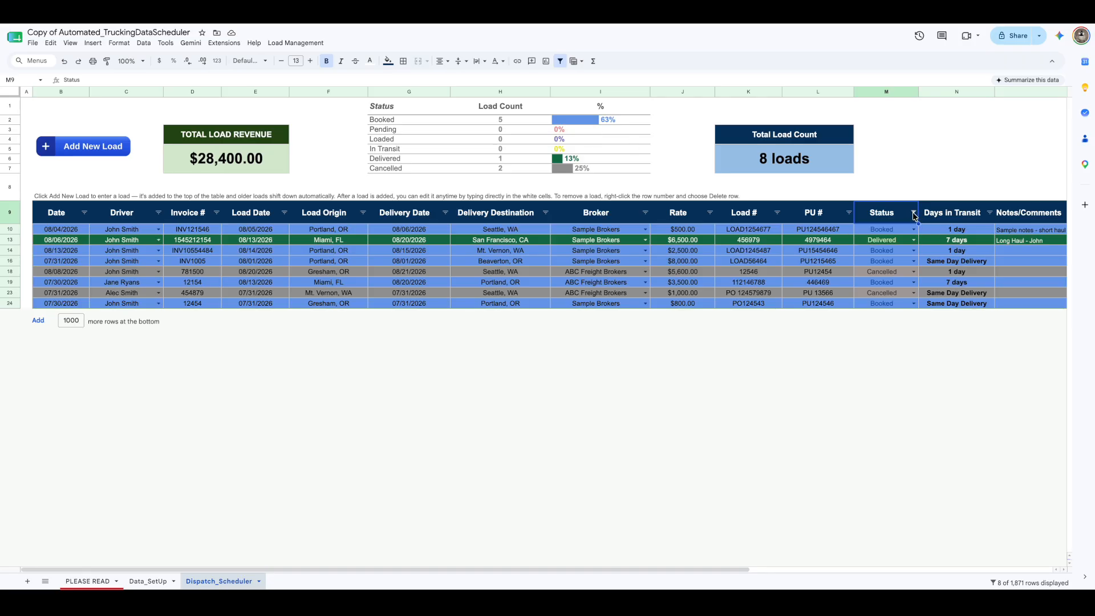
# Reset the Status filter to show loads of every status
pyautogui.click(914, 214)
pyautogui.click(805, 325)
pyautogui.click(894, 439)
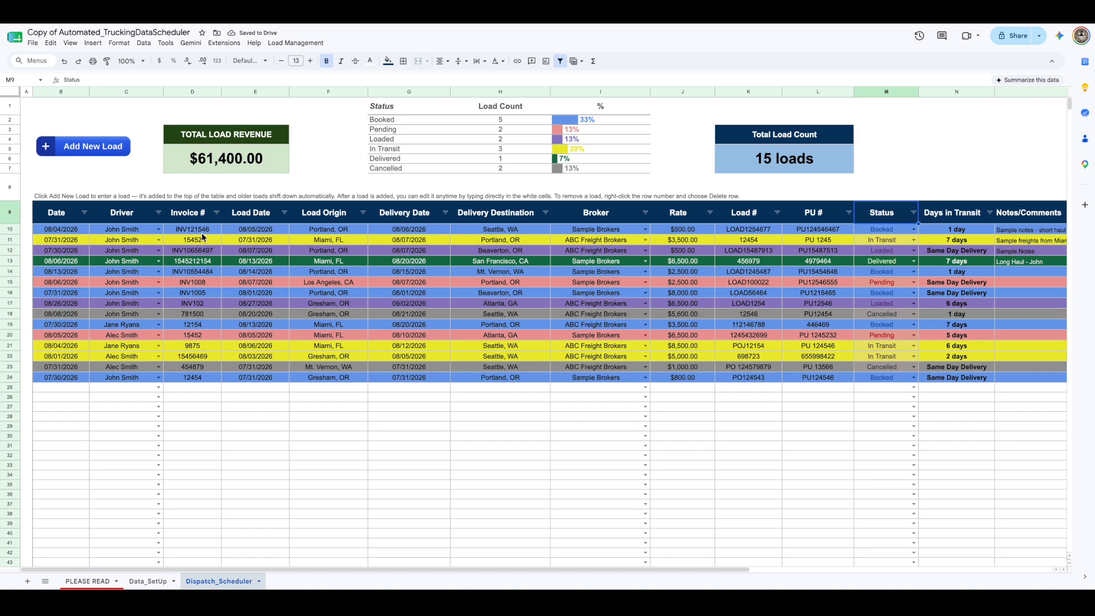
# Filter the Driver column to only the first named driver's loads
pyautogui.click(158, 213)
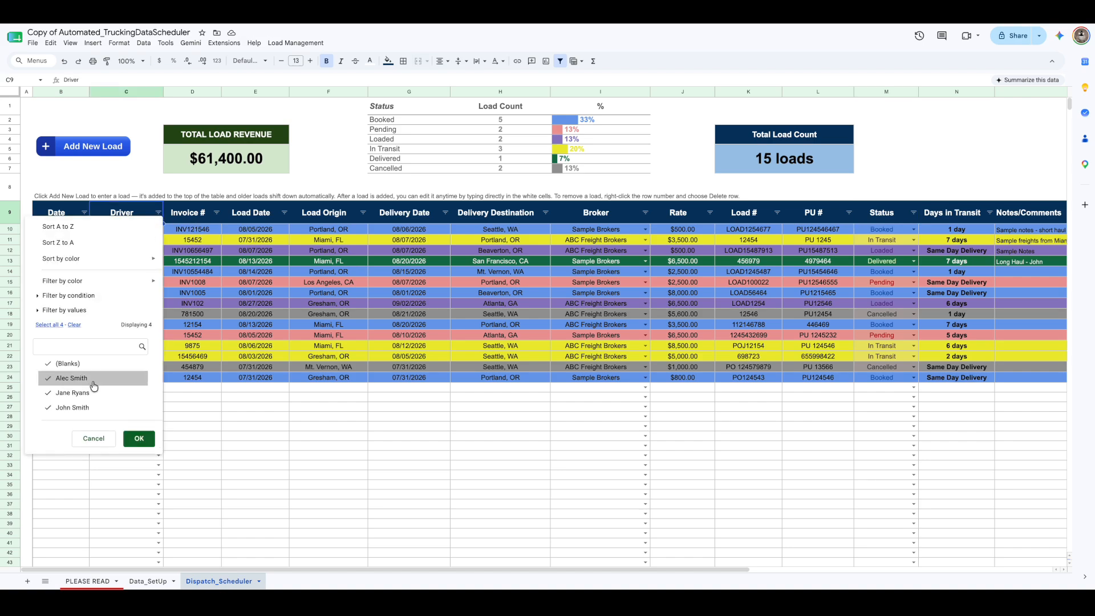
pyautogui.click(73, 325)
pyautogui.click(76, 380)
pyautogui.click(139, 438)
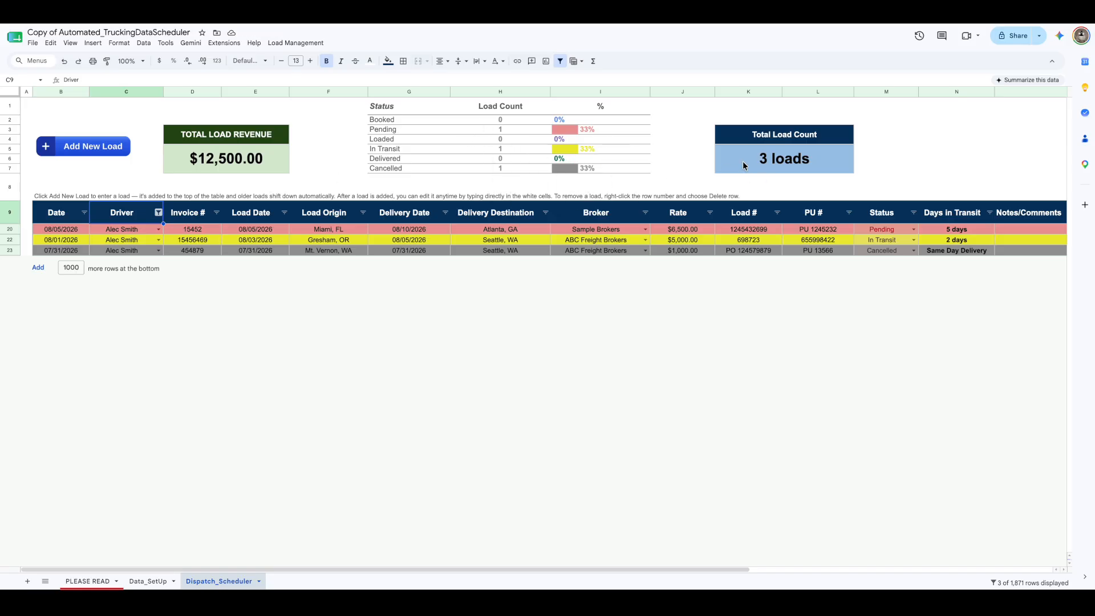
# Reset the Driver filter to include all drivers and look at the filter values available for the Date column
pyautogui.click(158, 213)
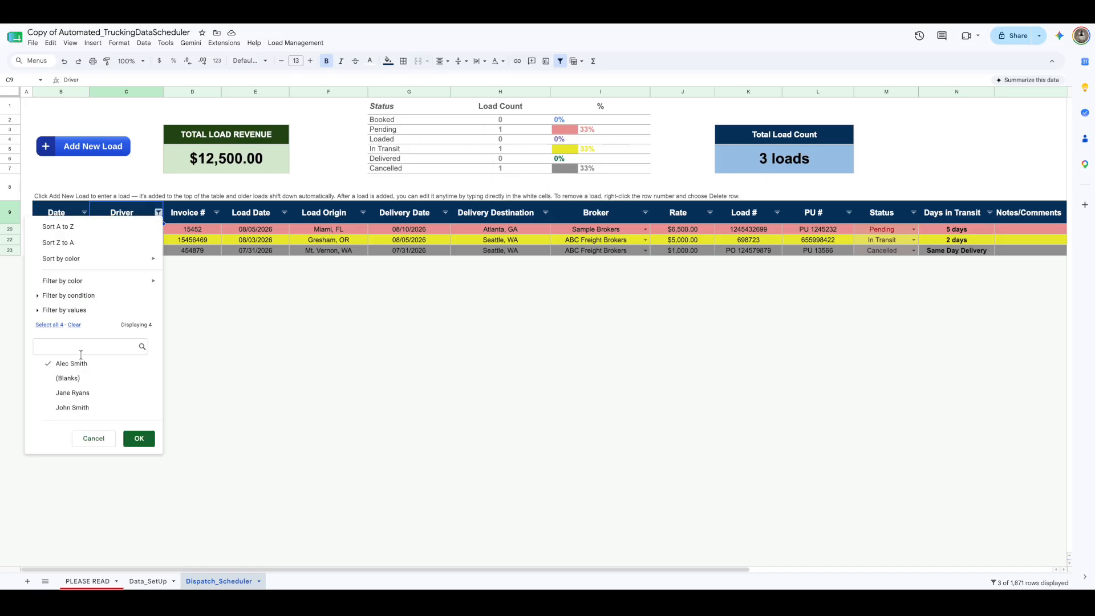
pyautogui.click(50, 324)
pyautogui.click(138, 438)
pyautogui.click(84, 213)
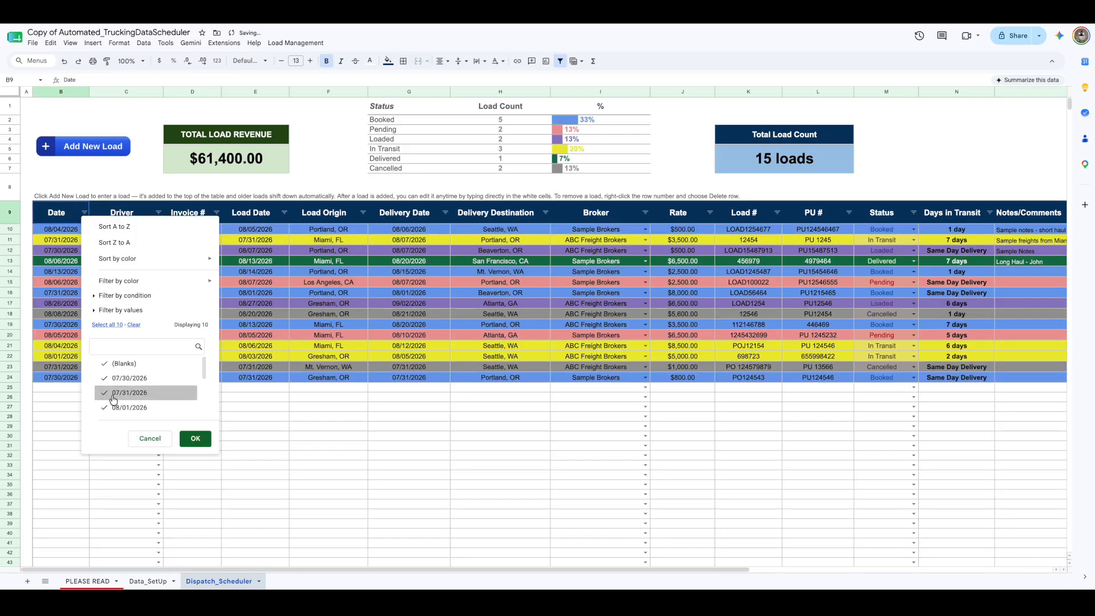
pyautogui.click(936, 187)
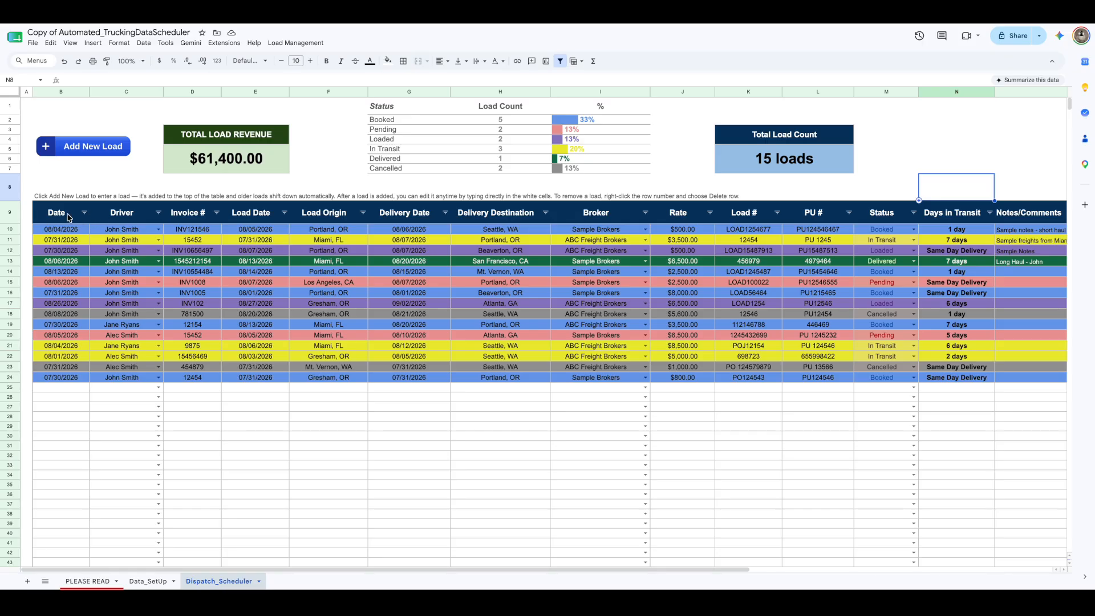
# Look over the table's filterable column headers from Date to Notes/Comments
pyautogui.moveTo(67, 217); pyautogui.dragTo(1027, 216)
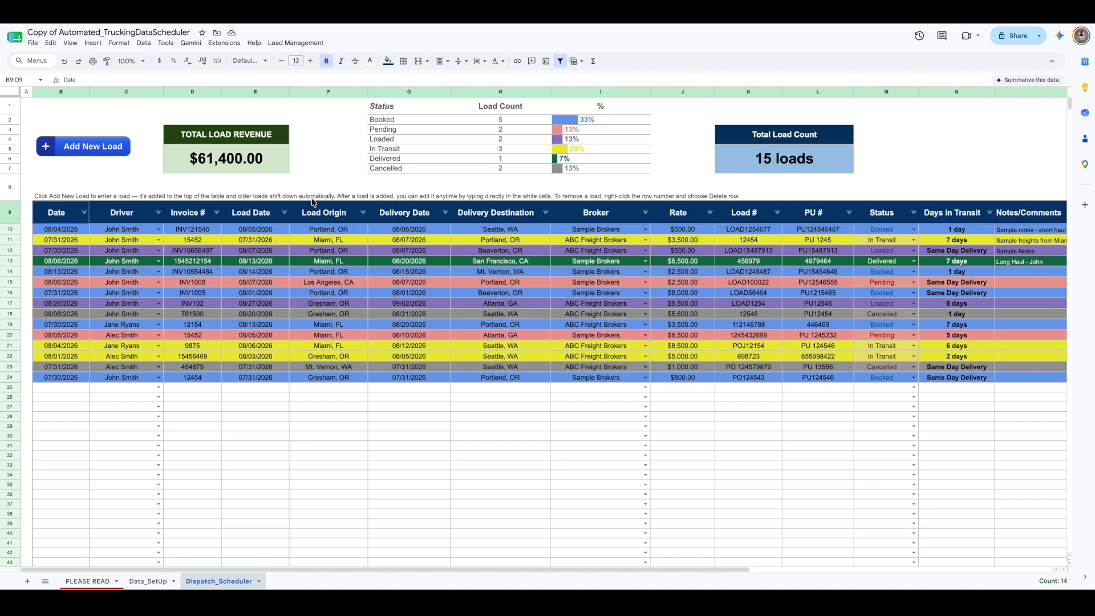
pyautogui.moveTo(59, 218); pyautogui.dragTo(964, 217)
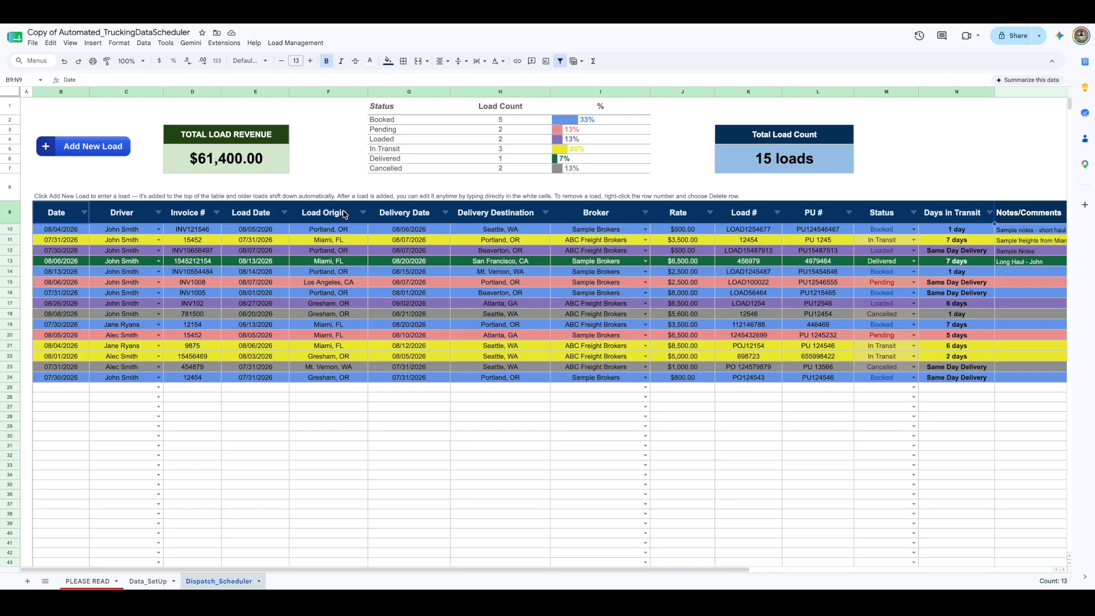
pyautogui.click(522, 417)
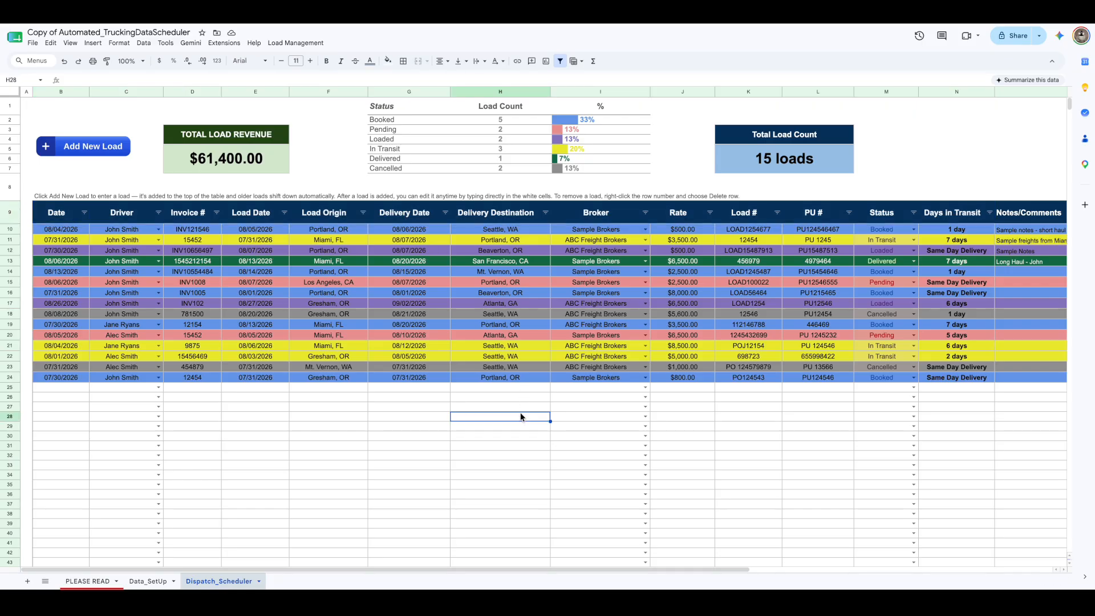